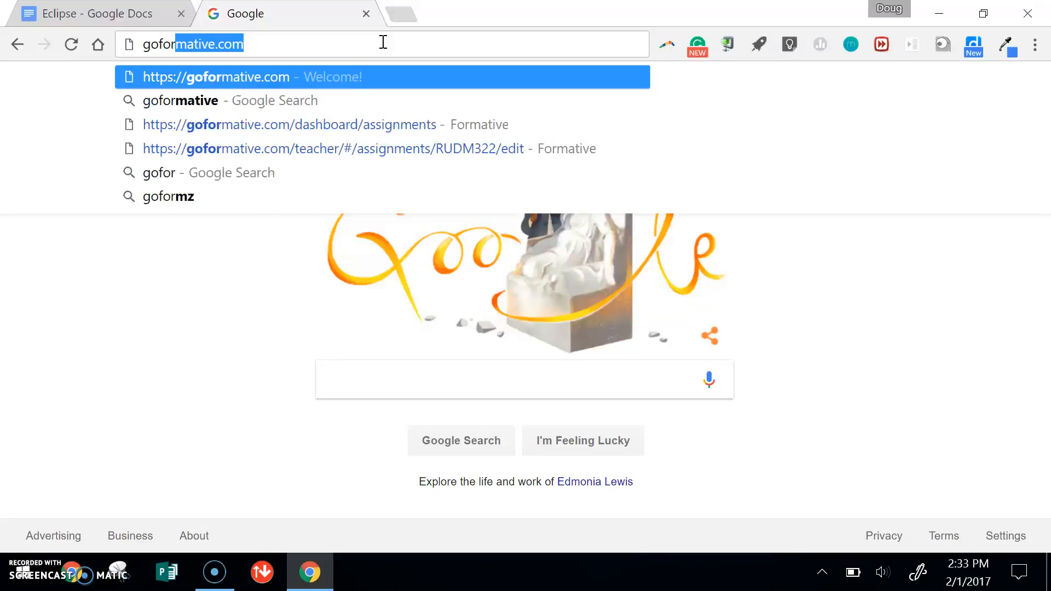
- Open goformative.com and look through its home page down to the teacher and student sign-up section
key(Return)
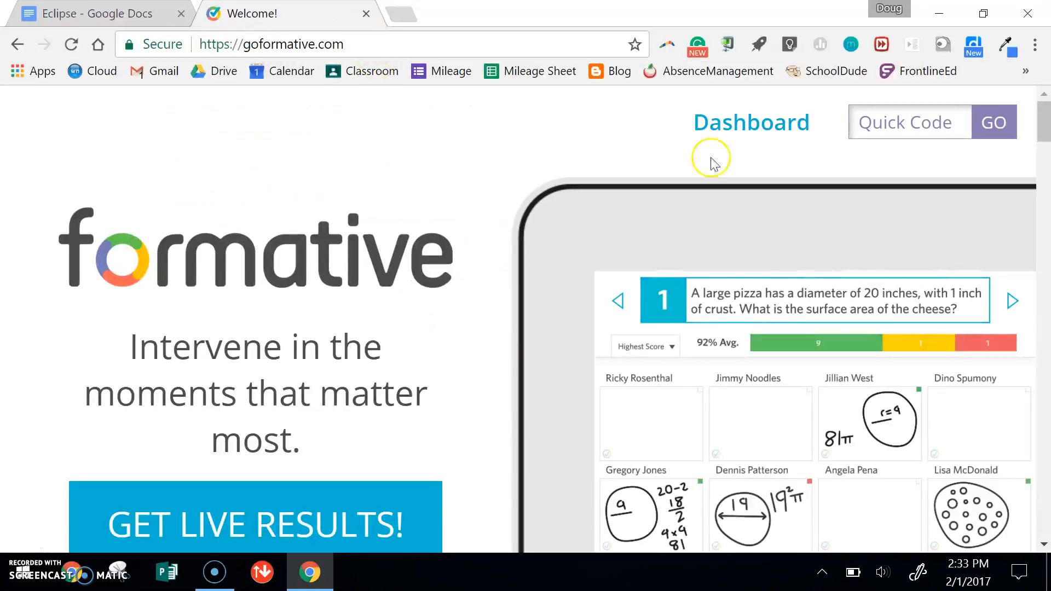
click(1046, 122)
drag(1046, 120, 1046, 135)
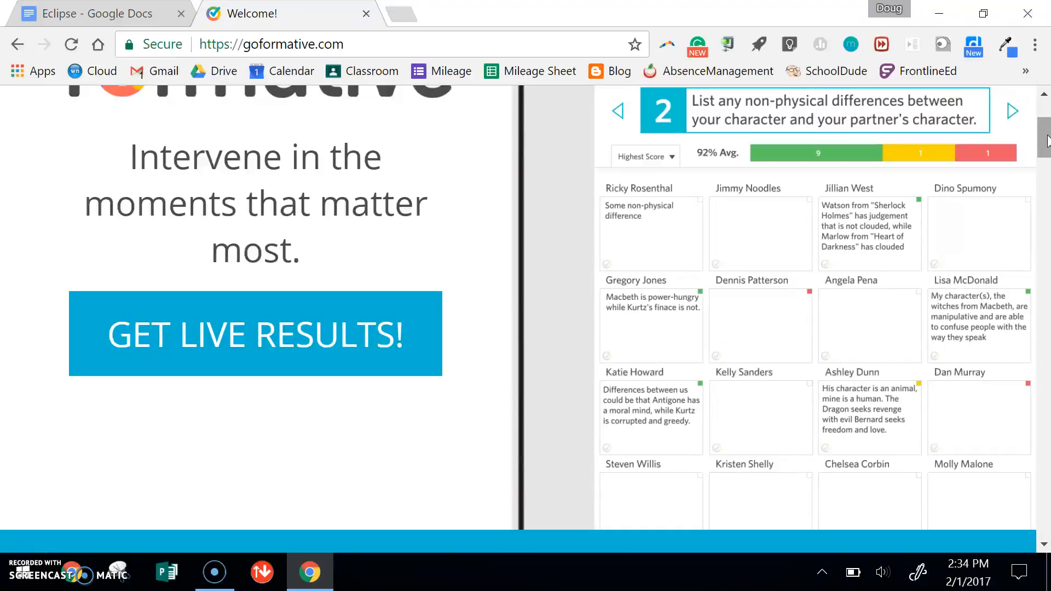
drag(1047, 136, 1047, 437)
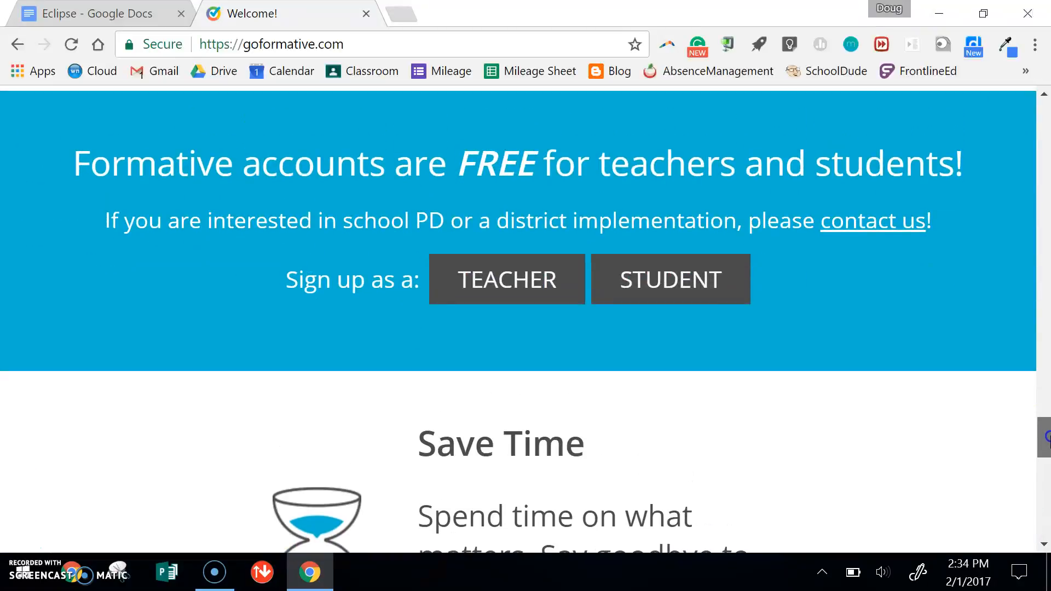
drag(1047, 438, 1047, 76)
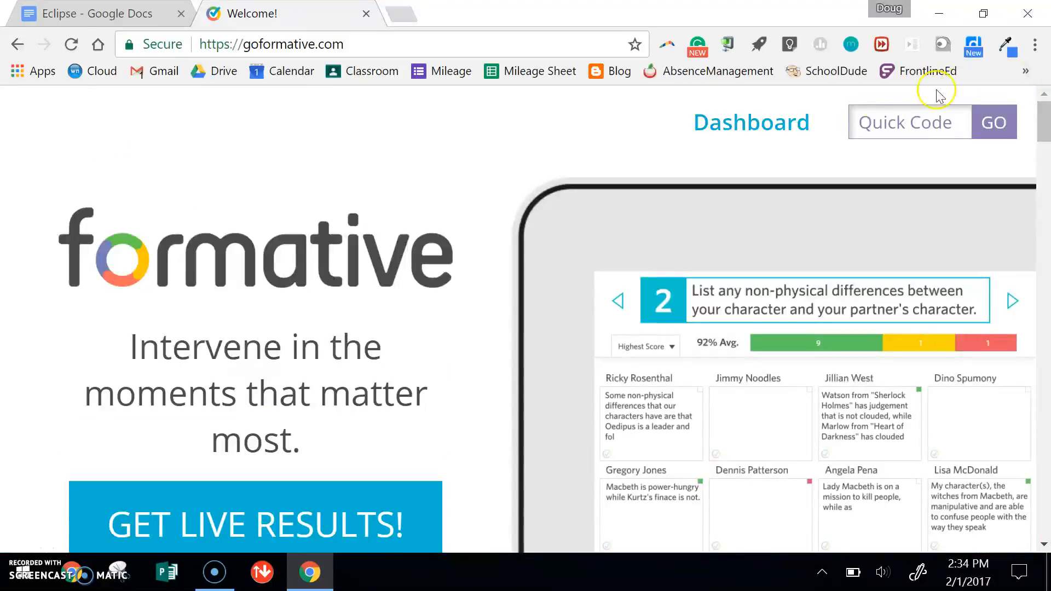
- Create a new assignment from the dashboard and show the question and content types it offers
click(756, 130)
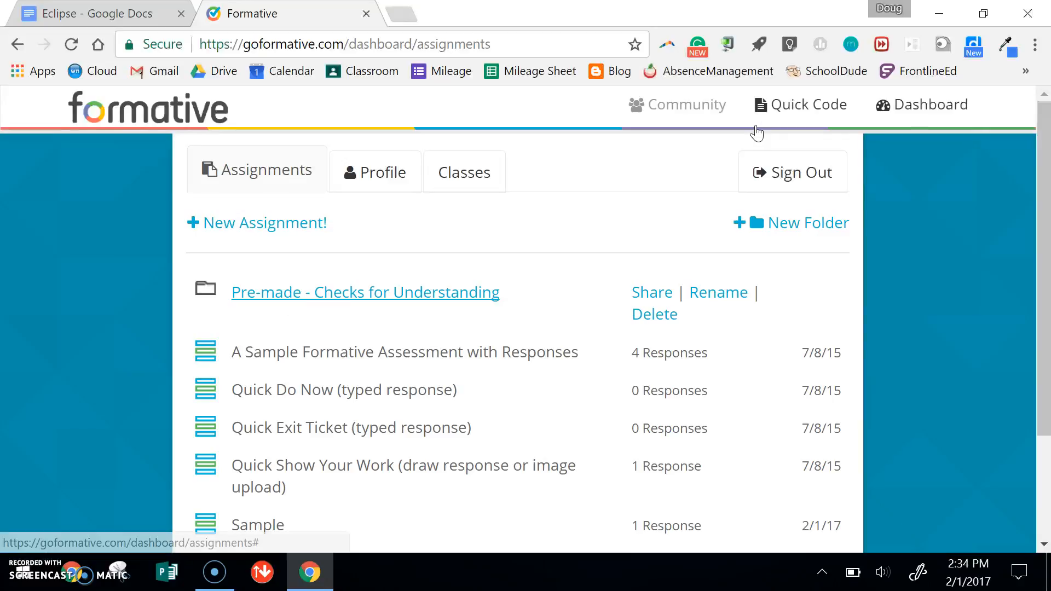
click(284, 223)
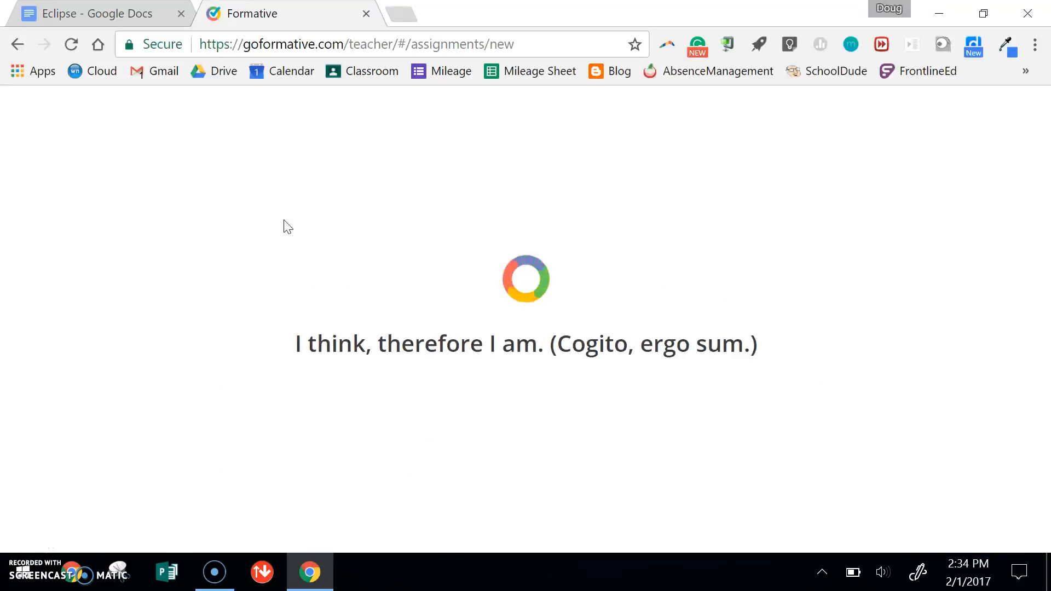
click(264, 237)
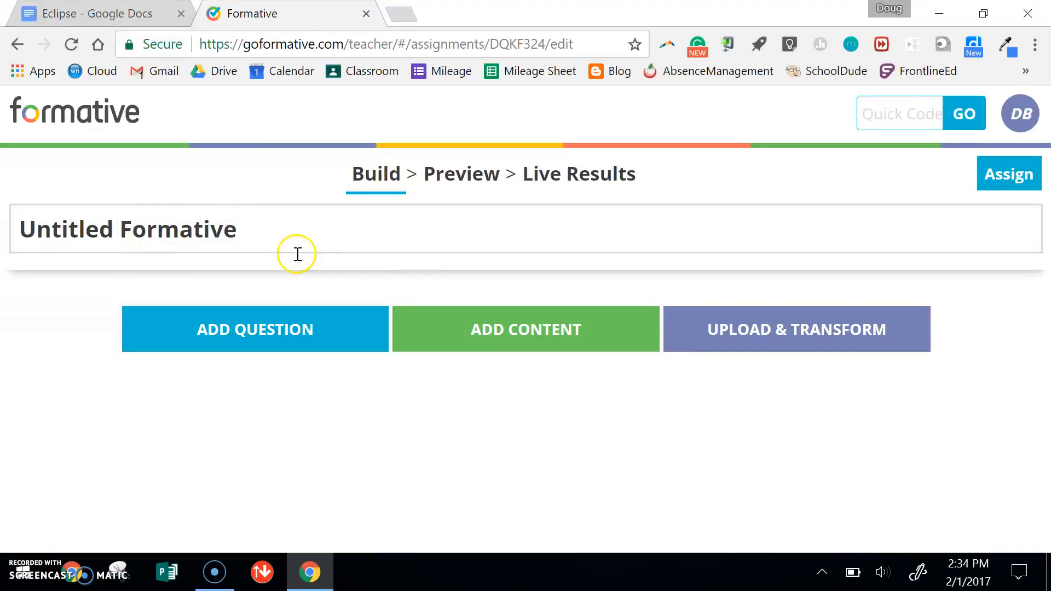
click(254, 329)
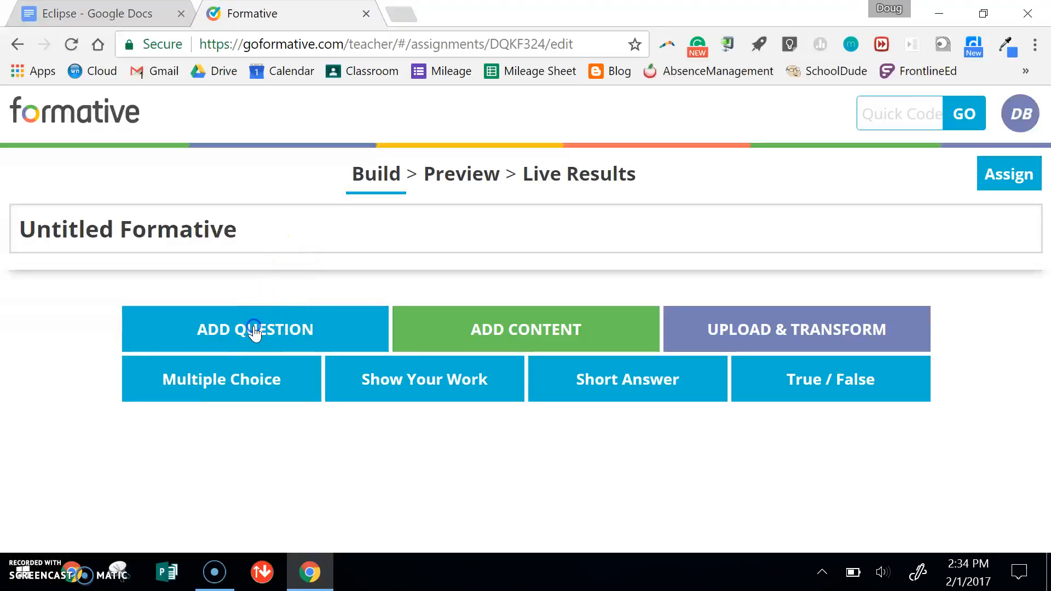
click(535, 338)
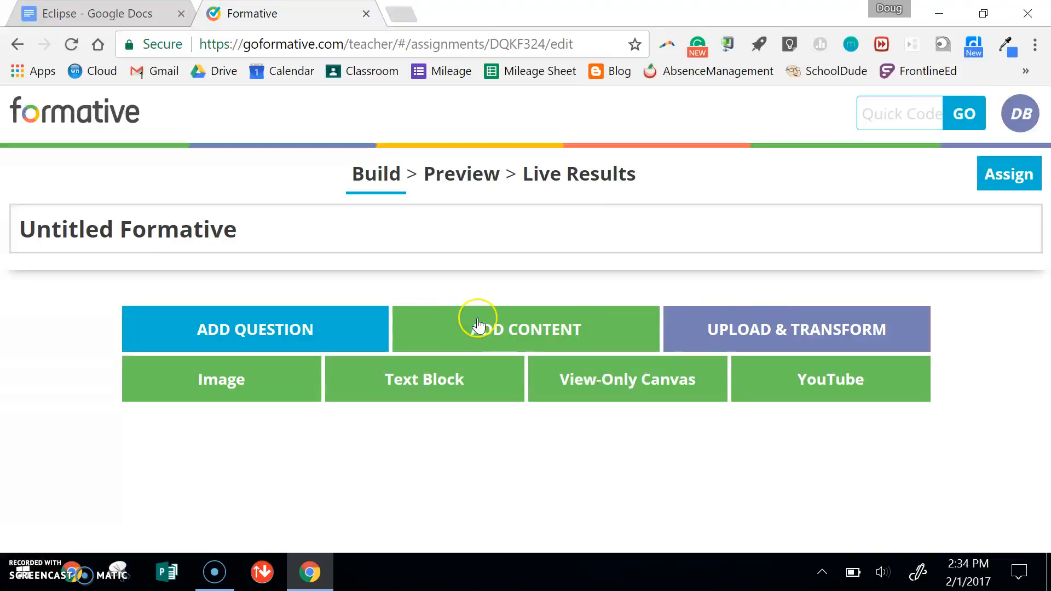
- Title the assignment "The Solar Eclipse of 2017"
click(286, 238)
key(BackSpace)
key(BackSpace)
key(BackSpace)
key(BackSpace)
key(BackSpace)
key(BackSpace)
key(BackSpace)
key(BackSpace)
key(BackSpace)
key(BackSpace)
key(BackSpace)
key(BackSpace)
key(BackSpace)
key(BackSpace)
key(BackSpace)
key(BackSpace)
key(BackSpace)
key(BackSpace)
text(The )
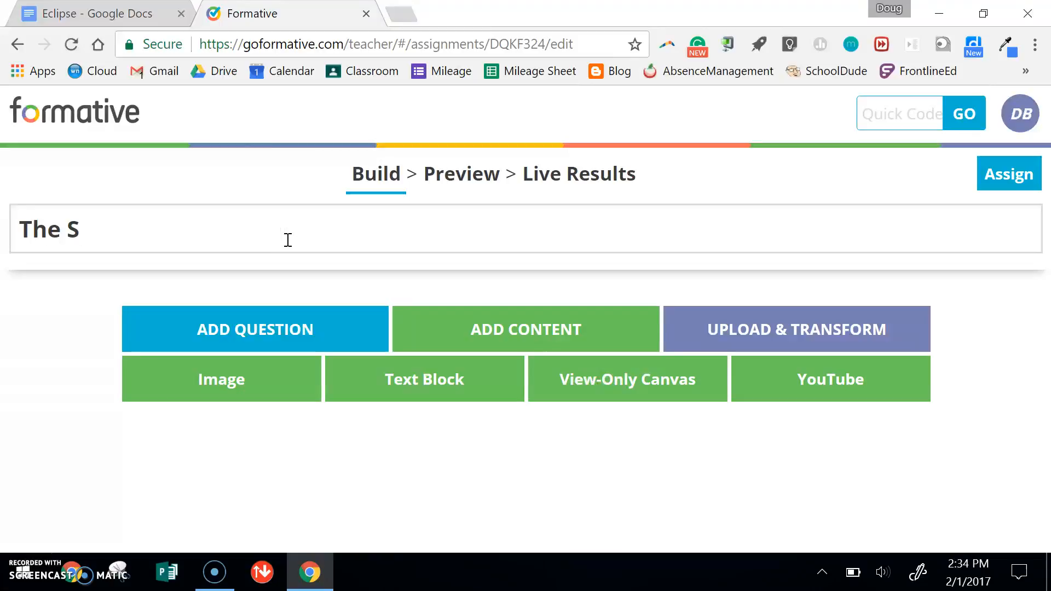
text(Ssolar)
key(BackSpace)
key(BackSpace)
key(BackSpace)
key(BackSpace)
key(BackSpace)
text(olar Eclipse of 2017)
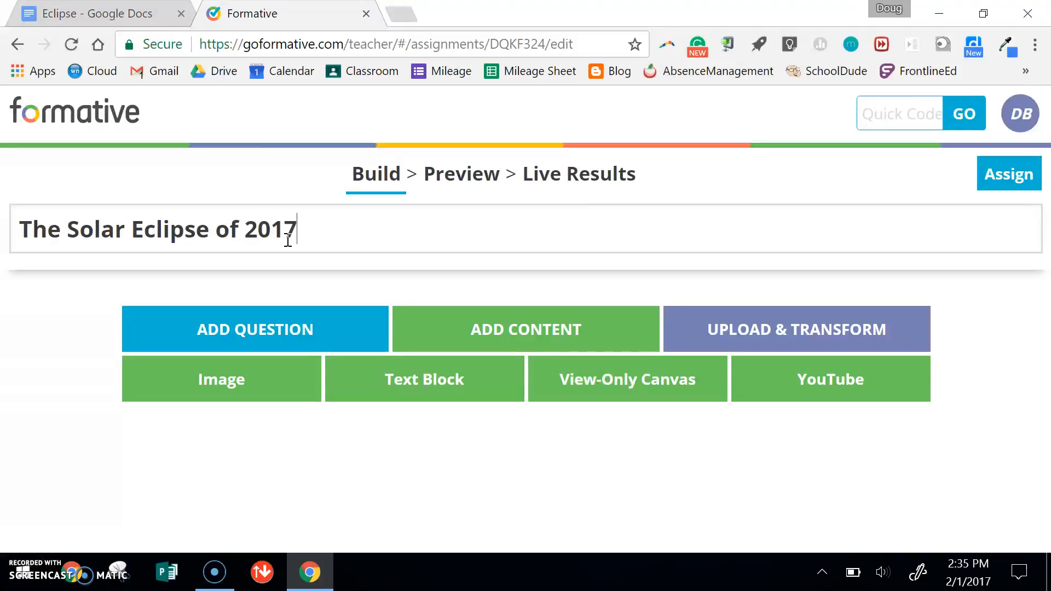
- Add a YouTube content block and title it with the "Have you ever witnessed a total eclipse?" paragraph copied from the Eclipse document in Google Docs
click(844, 387)
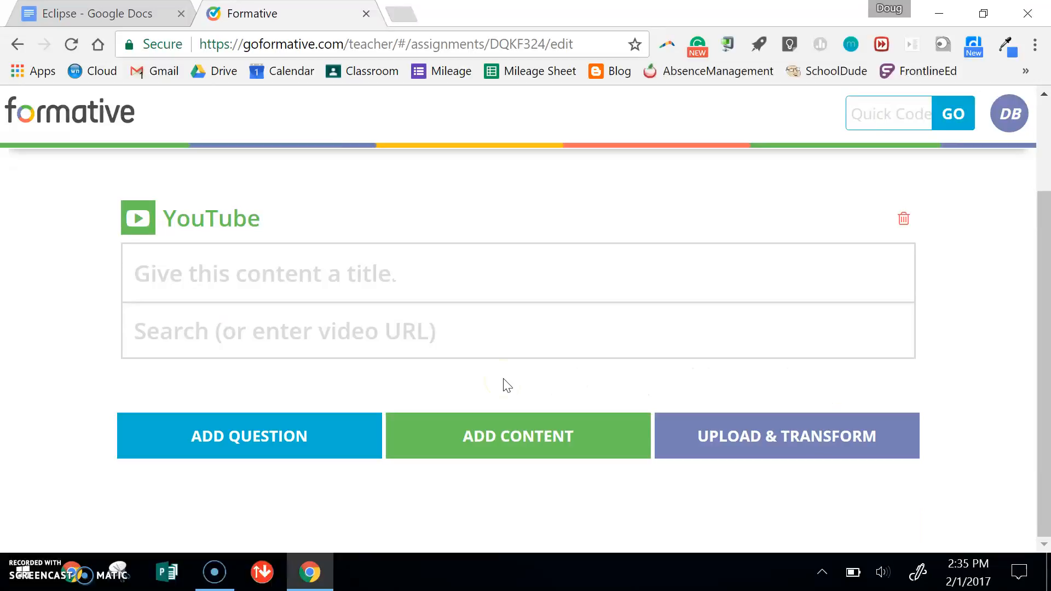
click(98, 13)
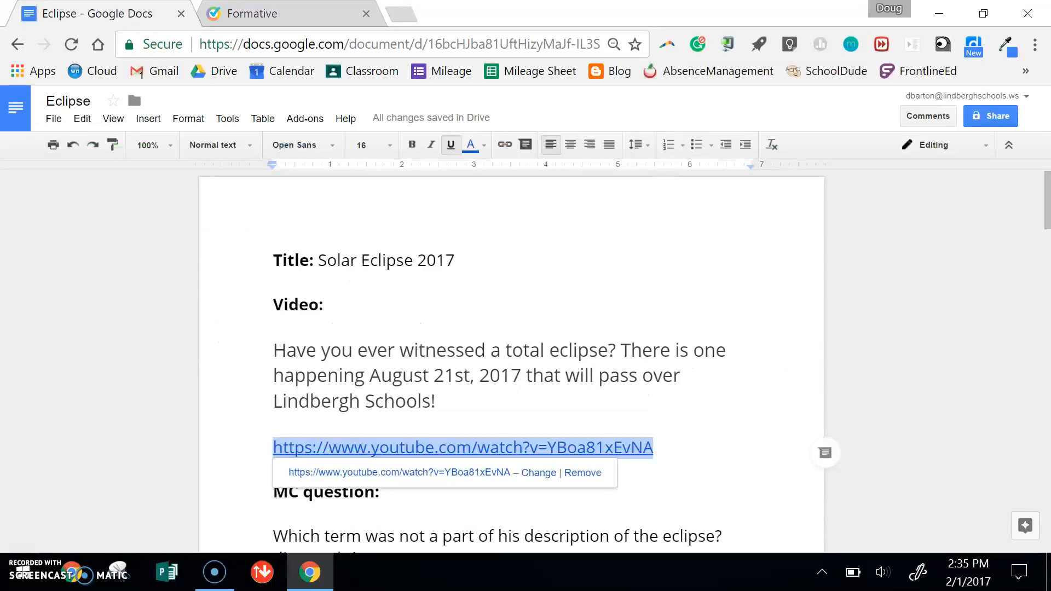
drag(460, 394, 273, 347)
key(ctrl+c)
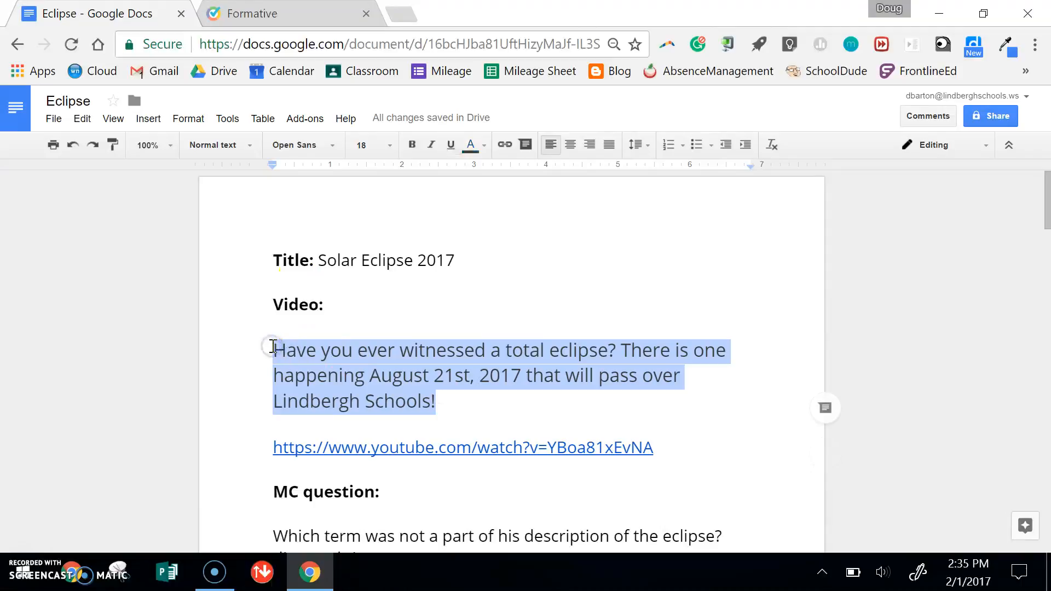
click(290, 13)
click(355, 286)
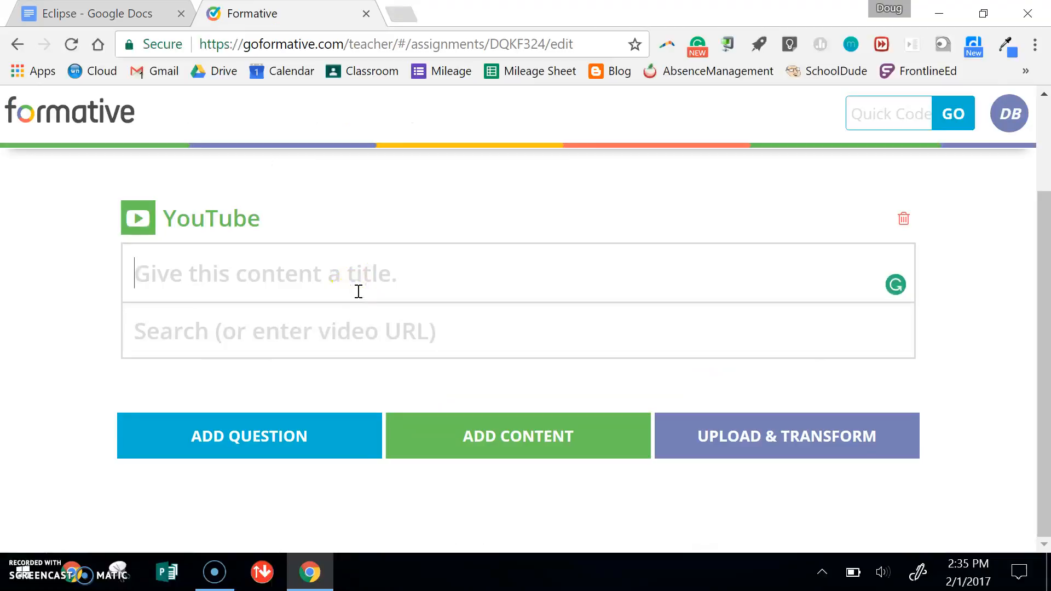
key(ctrl+v)
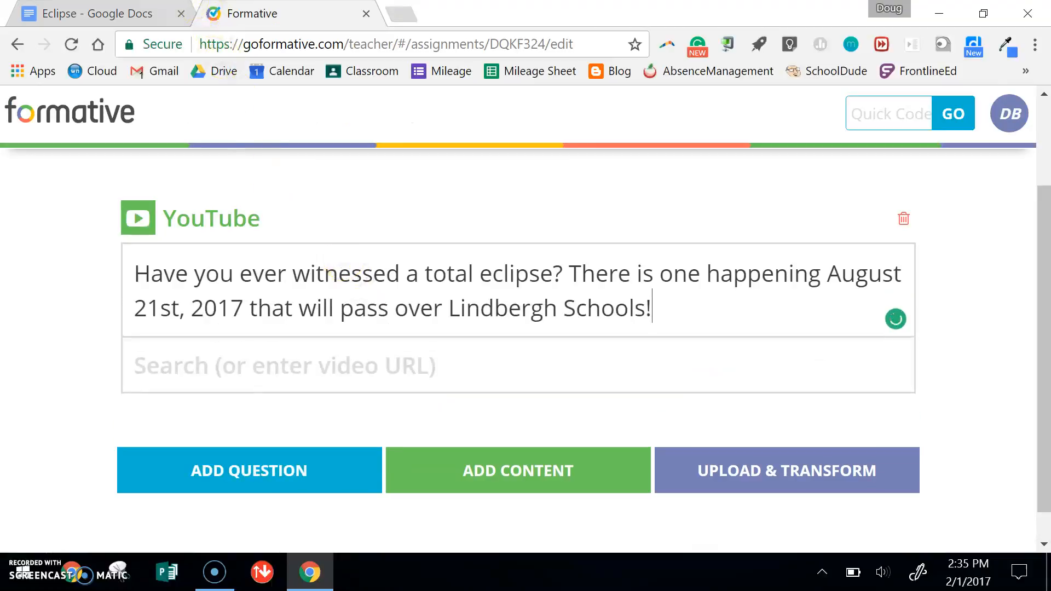
- Copy the YouTube link from the Eclipse document into the block's video search and select the "Alaska Airlines Solar Eclipse Flight #870" video
click(130, 17)
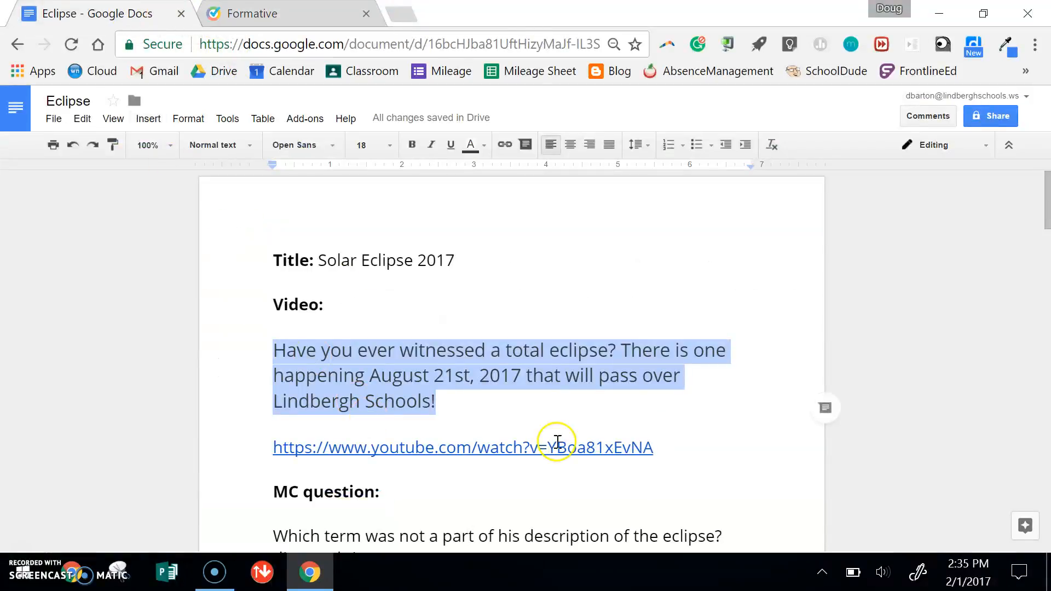
drag(660, 453, 274, 449)
key(ctrl+c)
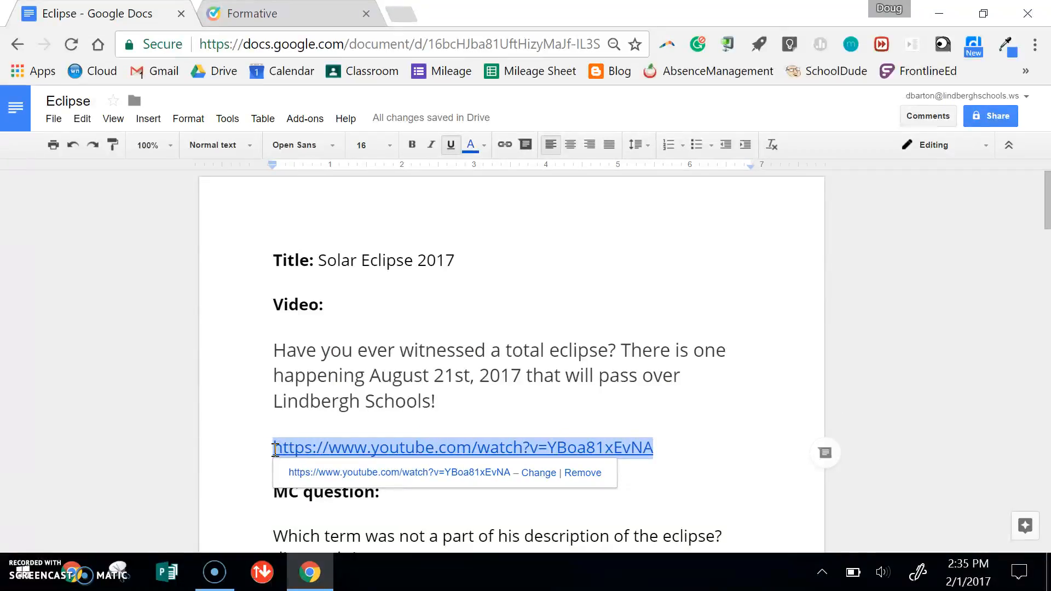
click(286, 13)
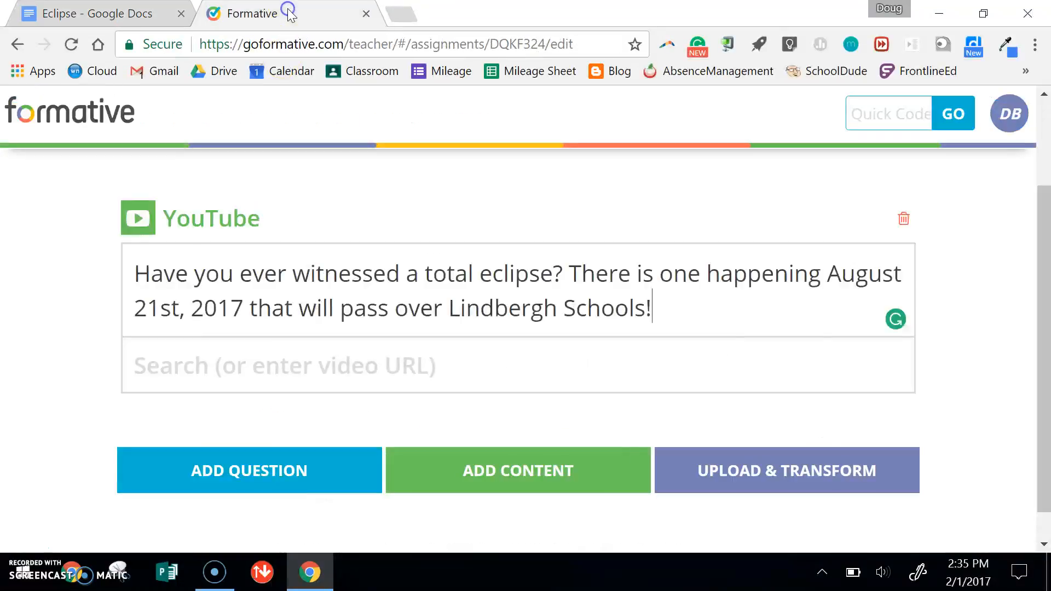
click(373, 360)
key(ctrl+v)
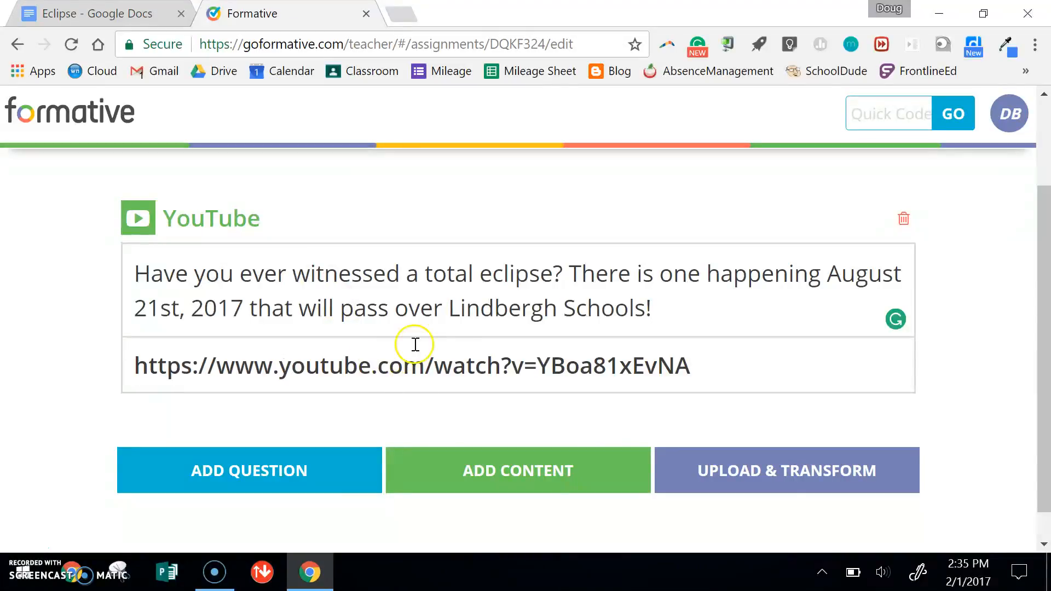
drag(1040, 207, 1044, 267)
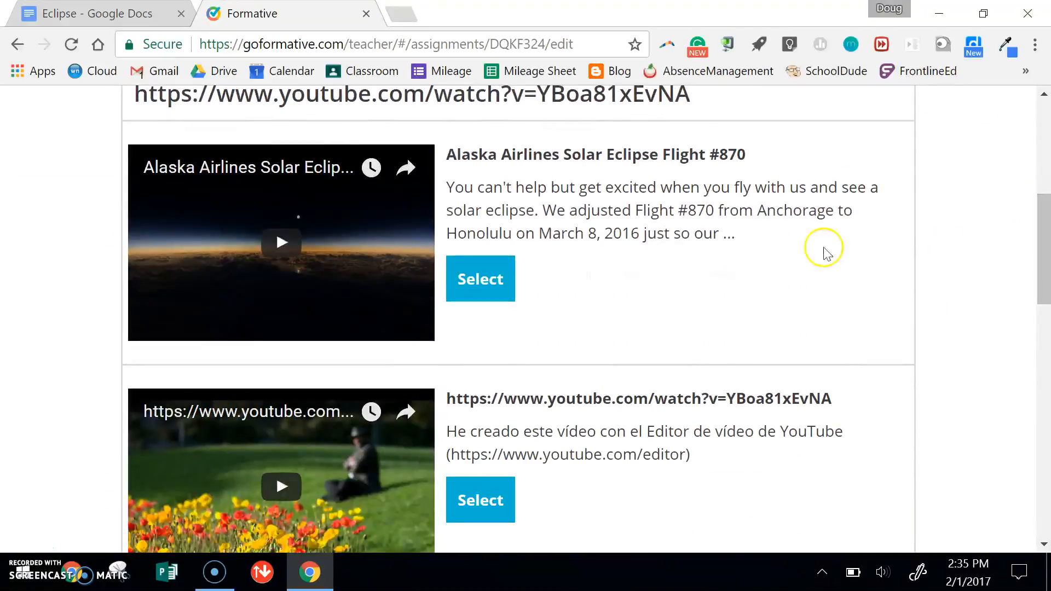
click(481, 280)
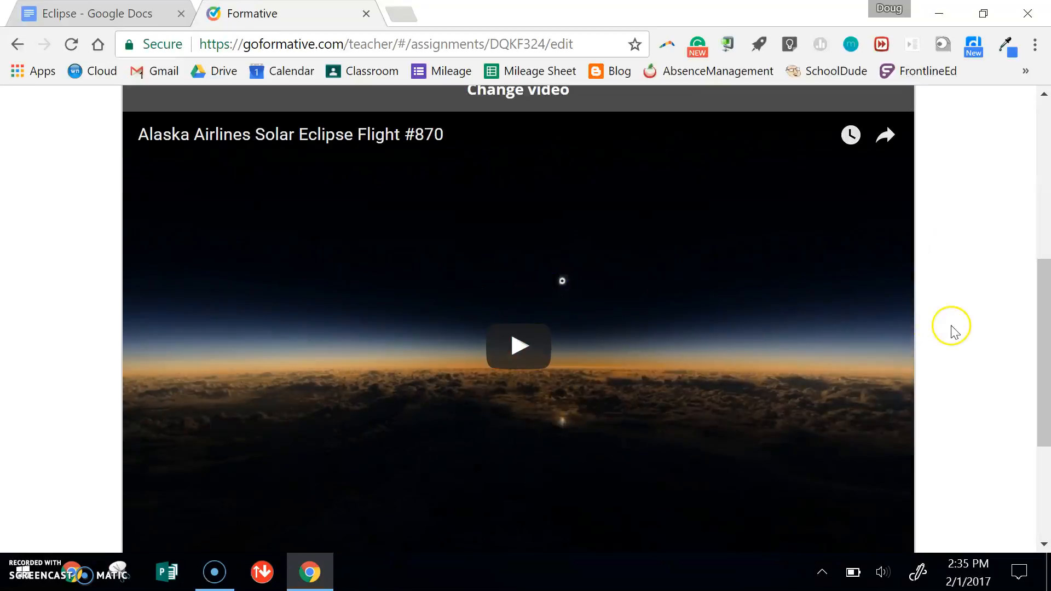
- Add a multiple choice question below the video reading "Which term was not a part of his description of the eclipse?"
click(1046, 312)
drag(1046, 312, 1047, 432)
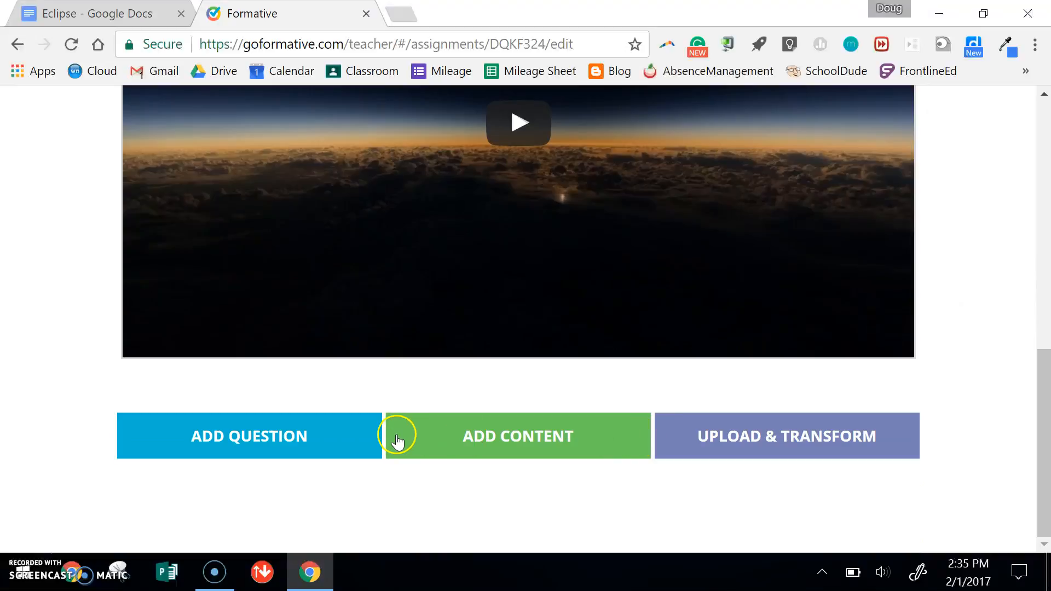
click(330, 435)
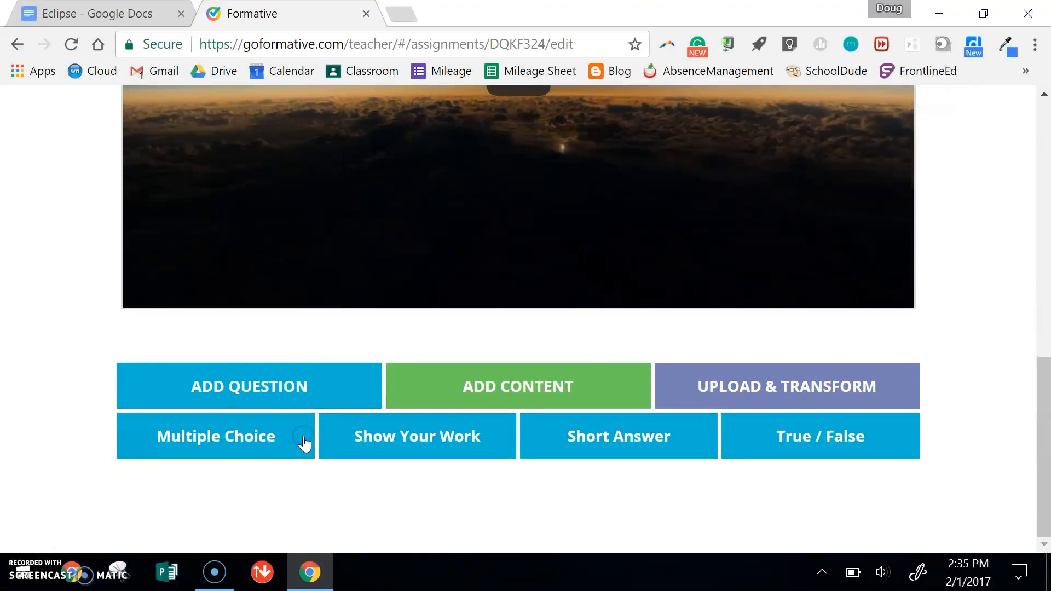
click(256, 435)
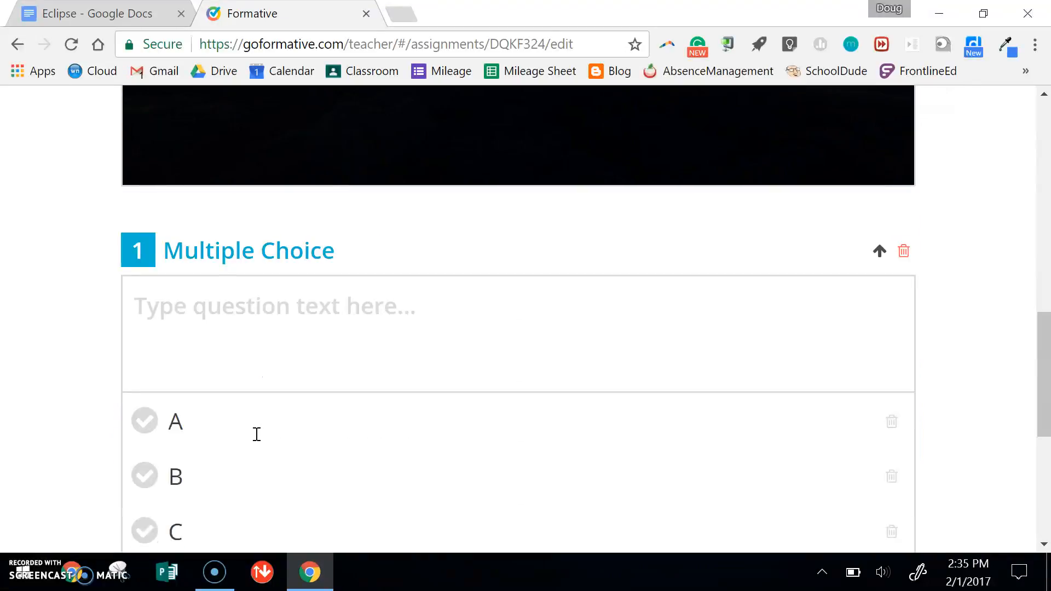
click(371, 188)
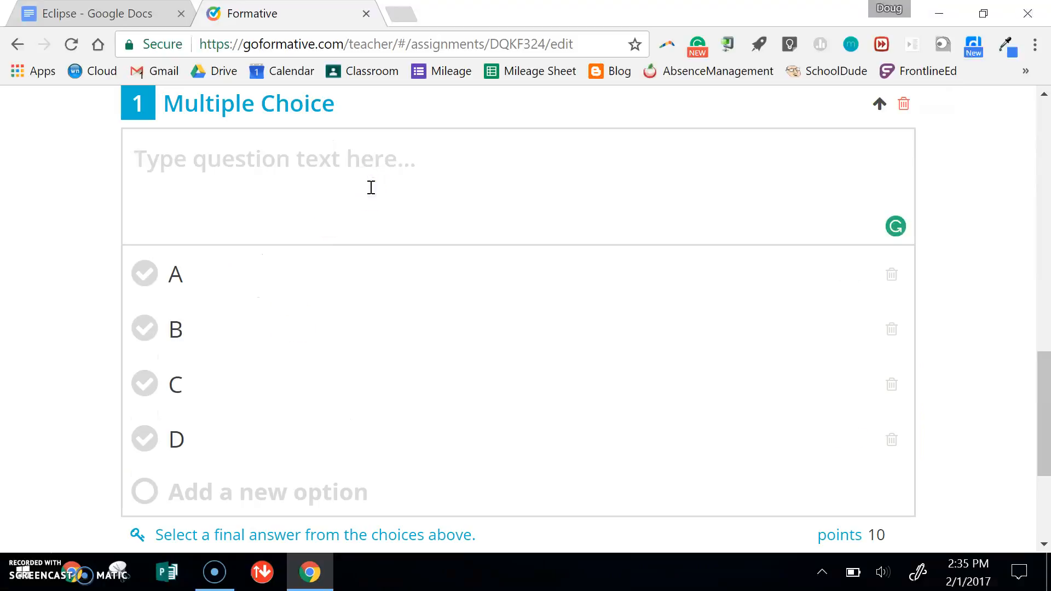
text(Which term was not a part of his desri)
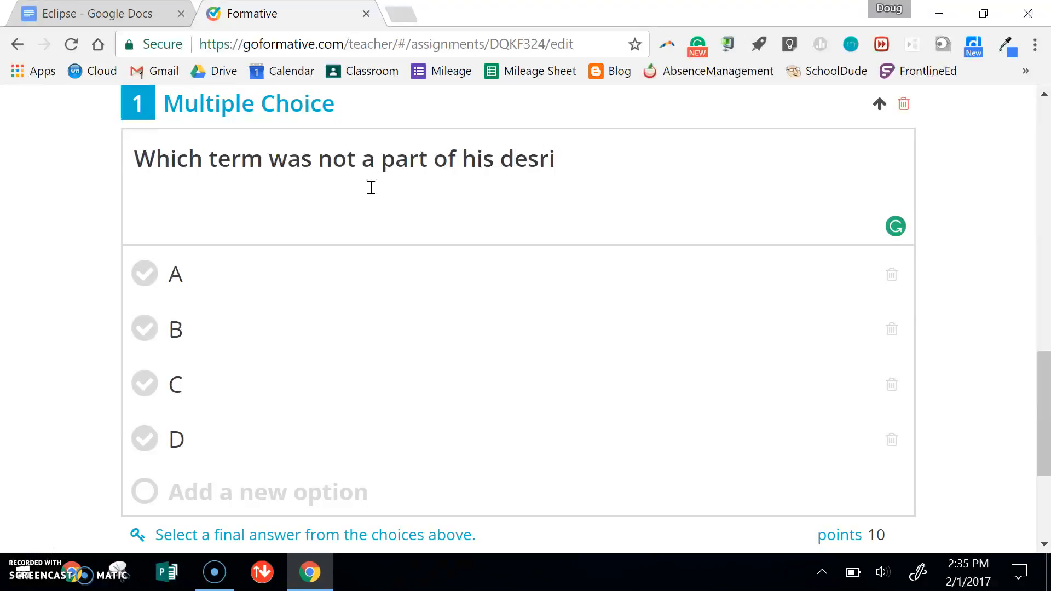
text(ption of the eclipse?)
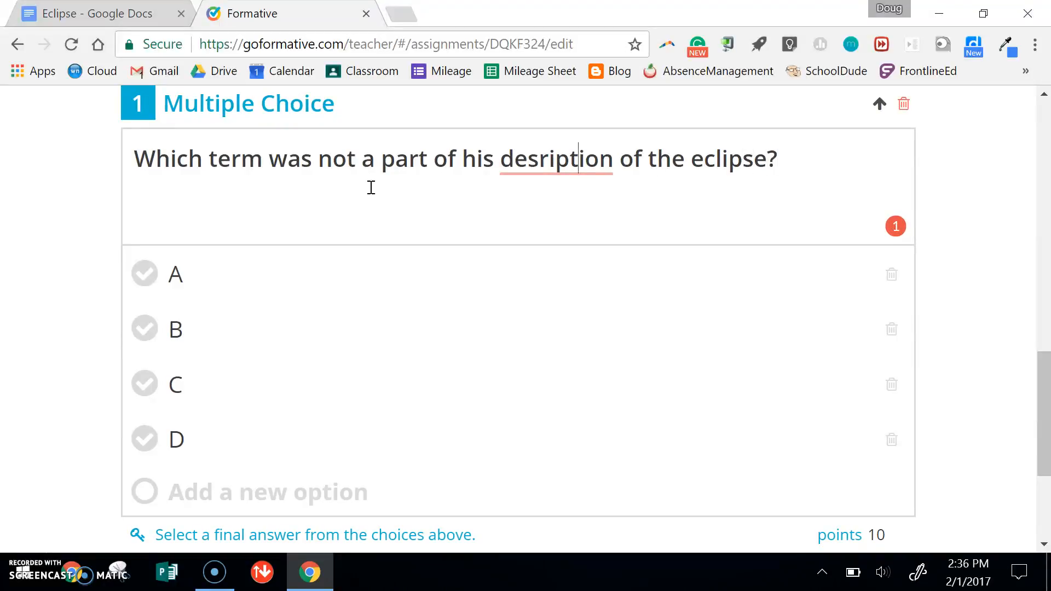
text(c)
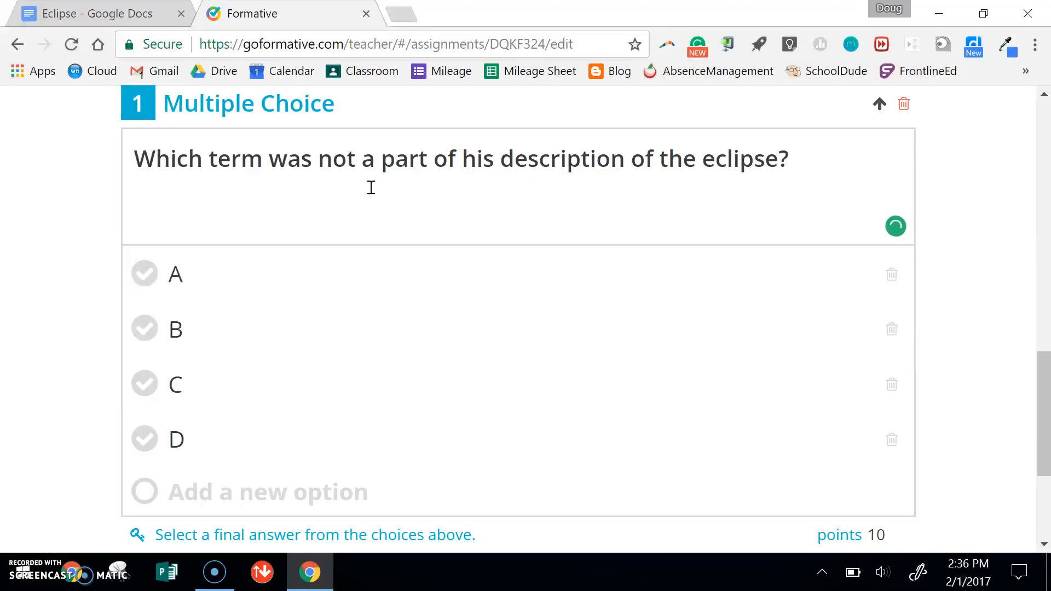
- Set the question's first three answer options to "diamond ring", "totality" and "prominences"
click(275, 276)
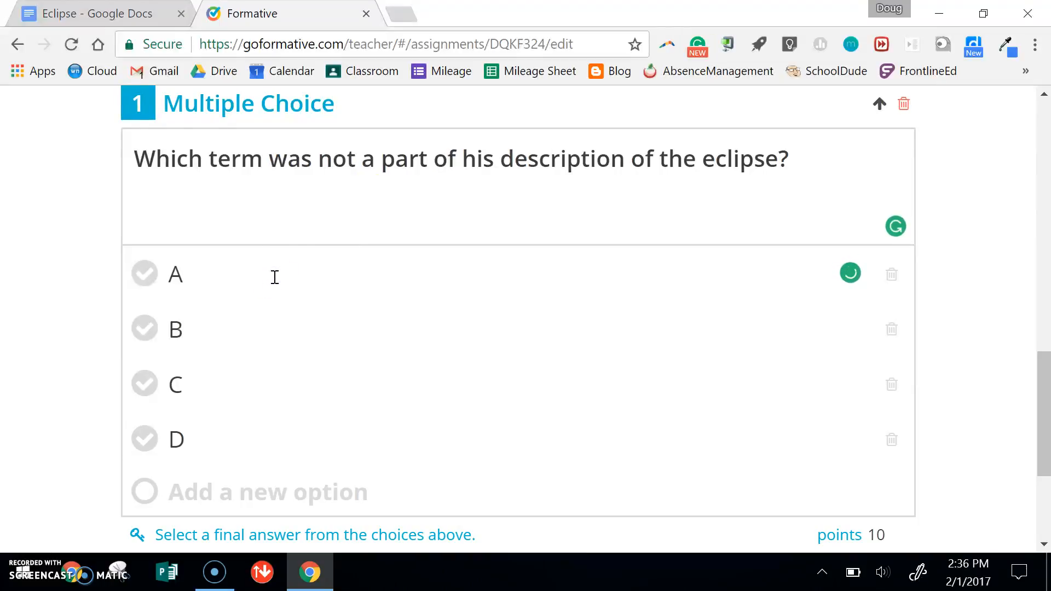
key(BackSpace)
text(diamond ring)
click(265, 323)
key(BackSpace)
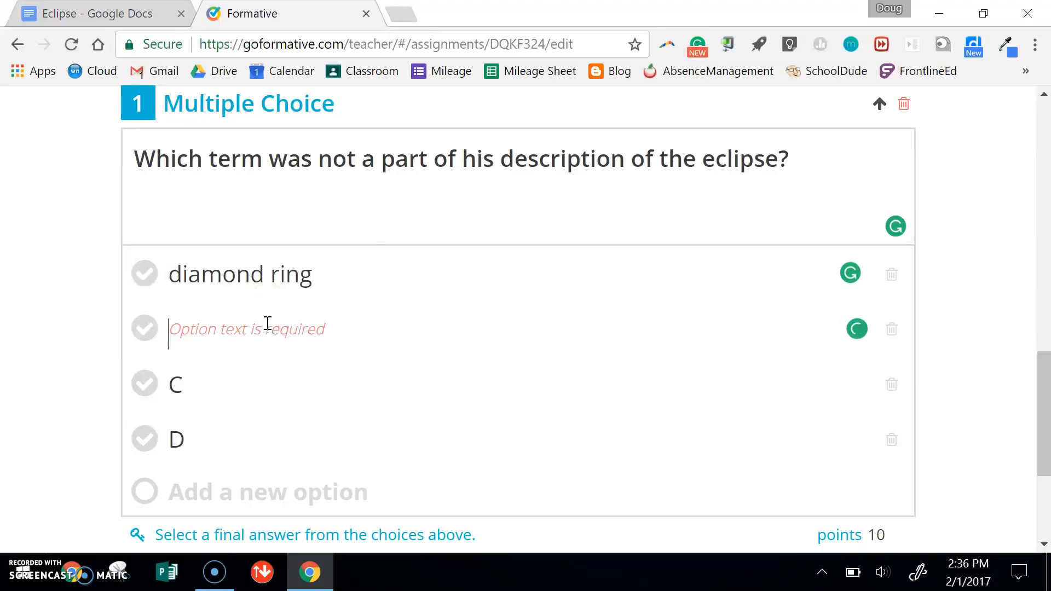
text(totality)
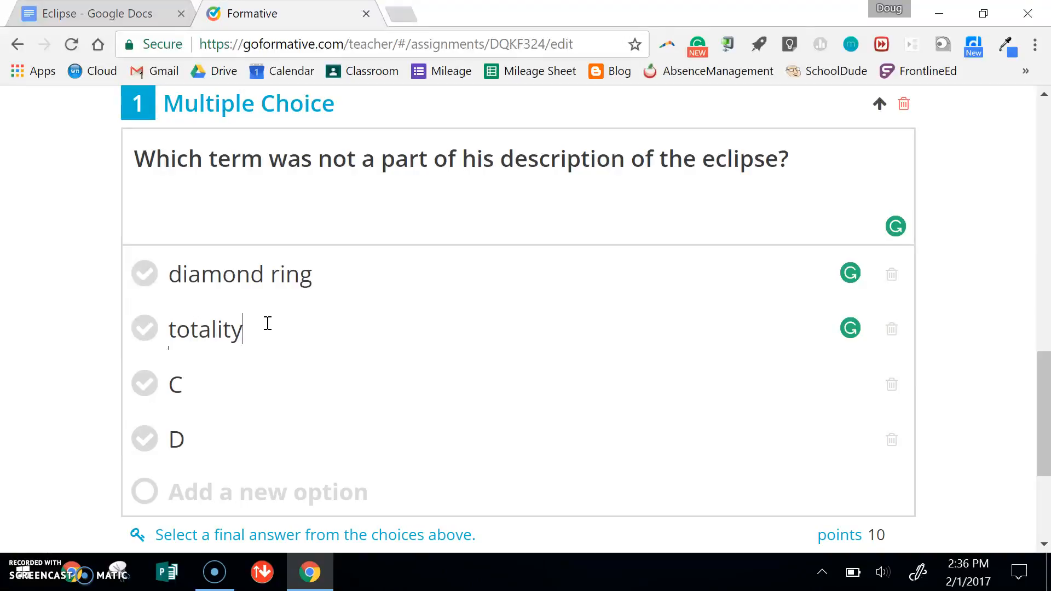
click(248, 385)
key(BackSpace)
text(prominences)
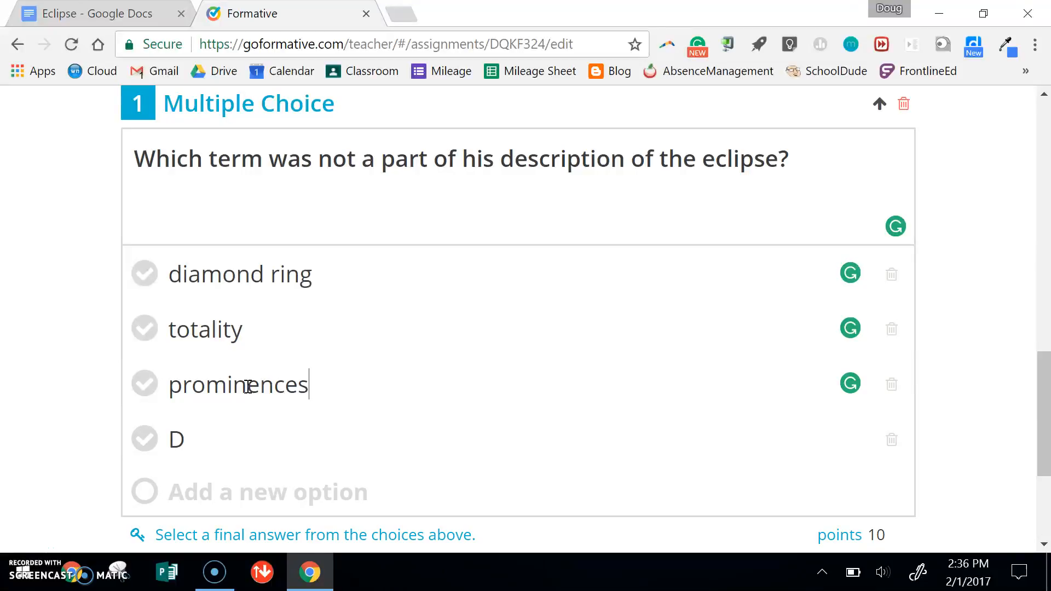
- Set the fourth answer option to "aurora" and mark it as the correct answer
click(240, 437)
key(BackSpace)
text(aurora)
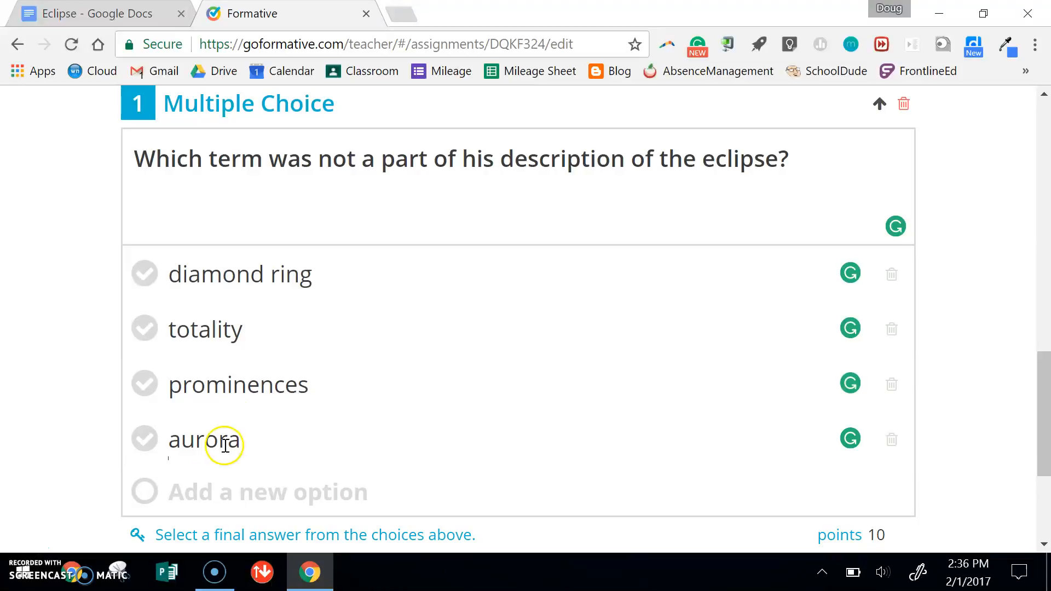
click(147, 444)
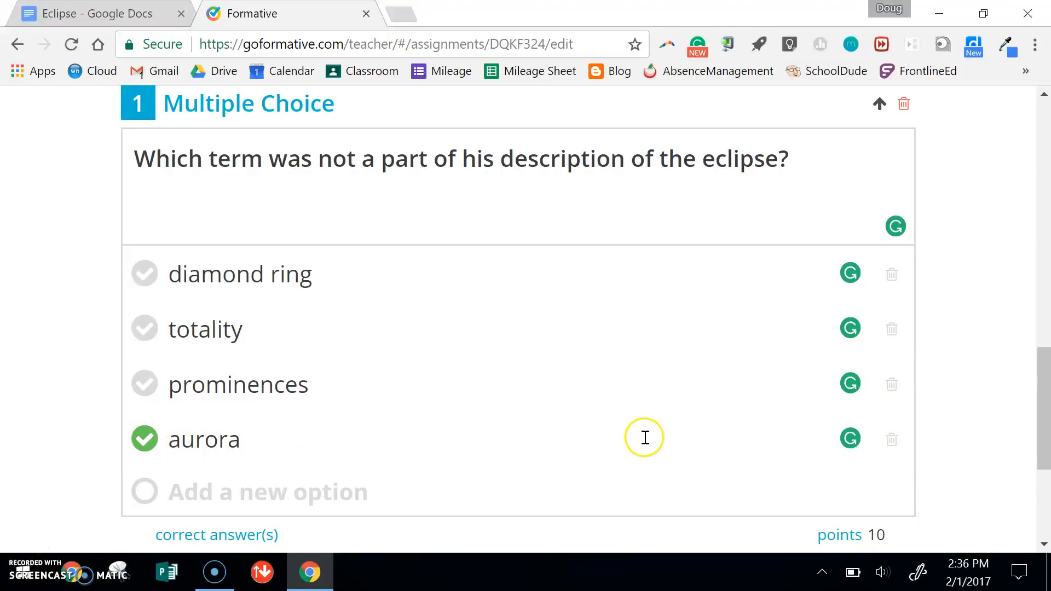
- Add an image block below the multiple choice question and upload Solar_eclipse_1999_4_NR from the Desktop
click(1045, 383)
drag(1045, 383, 1045, 452)
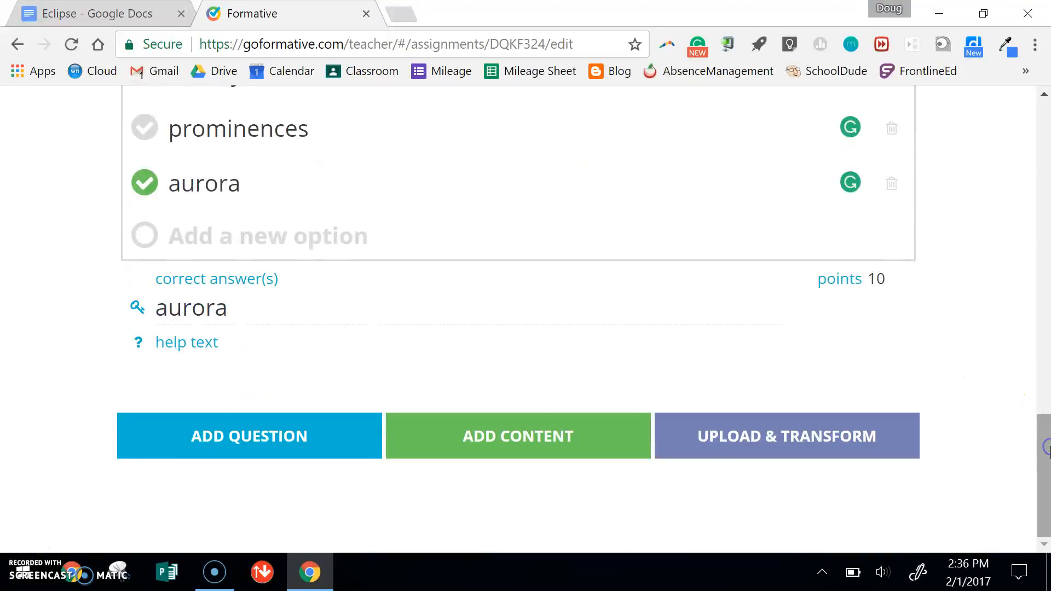
click(500, 429)
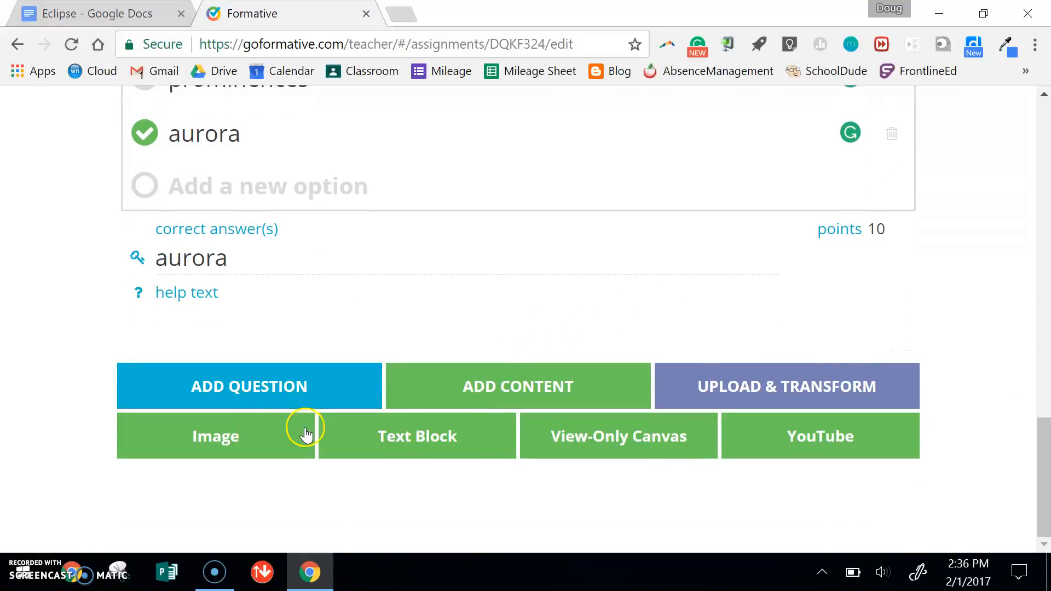
click(247, 425)
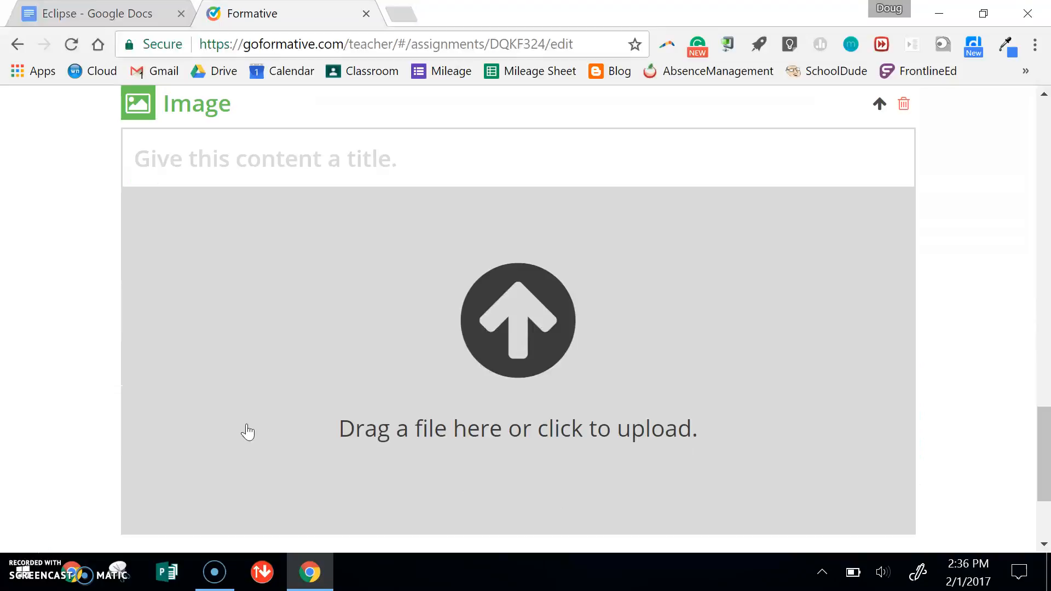
click(501, 321)
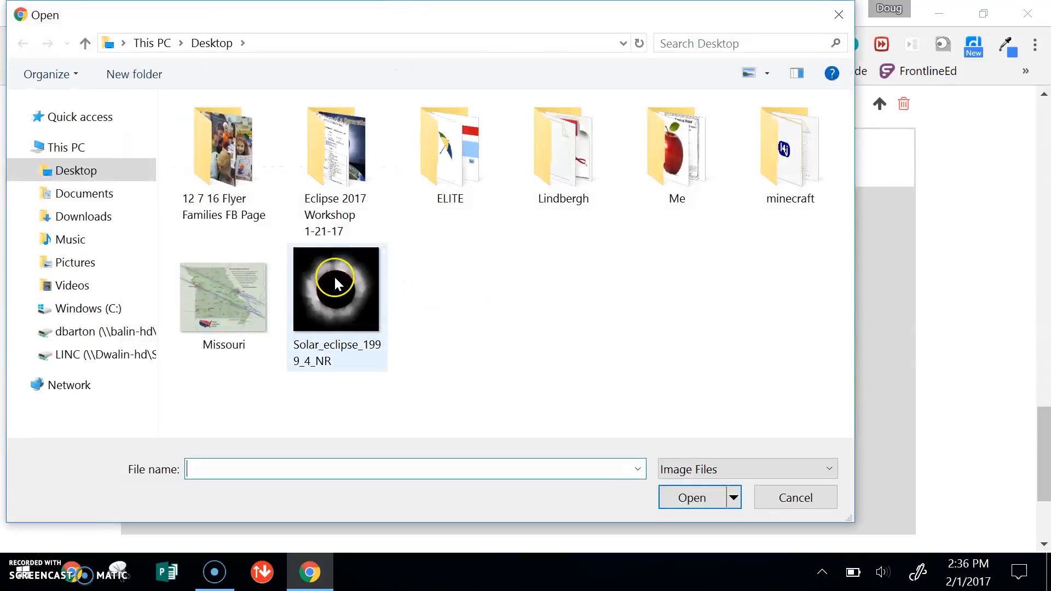
click(337, 283)
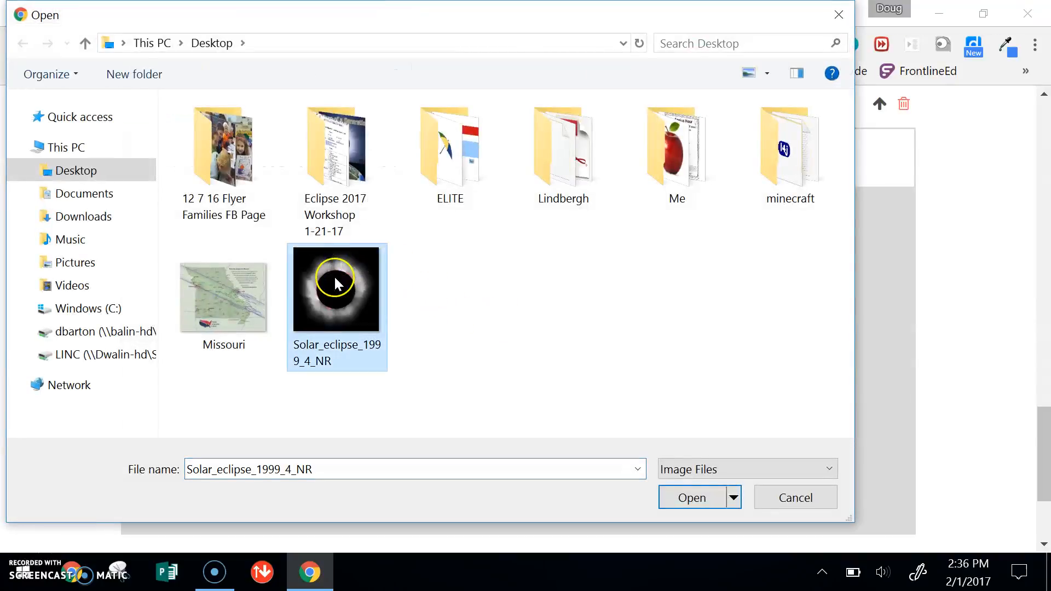
click(693, 498)
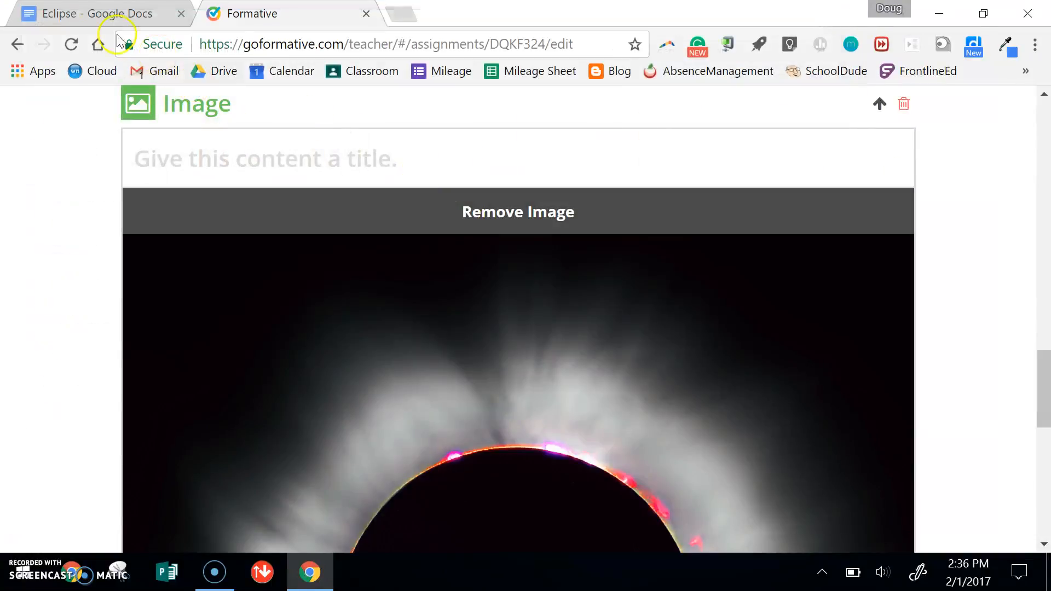
- Copy the description of the 1999 image taken in France from the Eclipse document into the image block's title
click(99, 13)
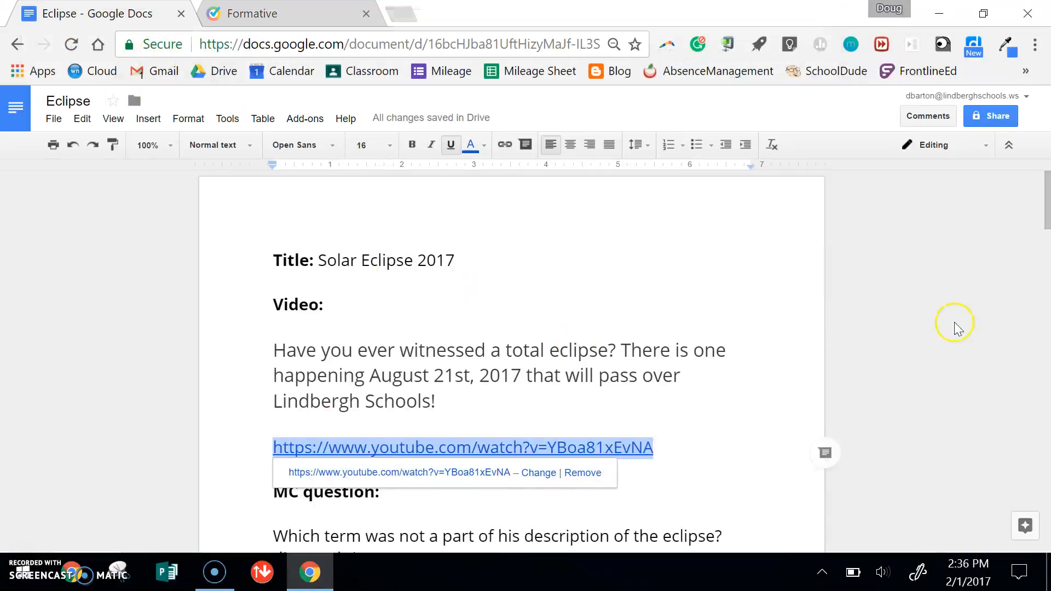
drag(1044, 200, 1046, 235)
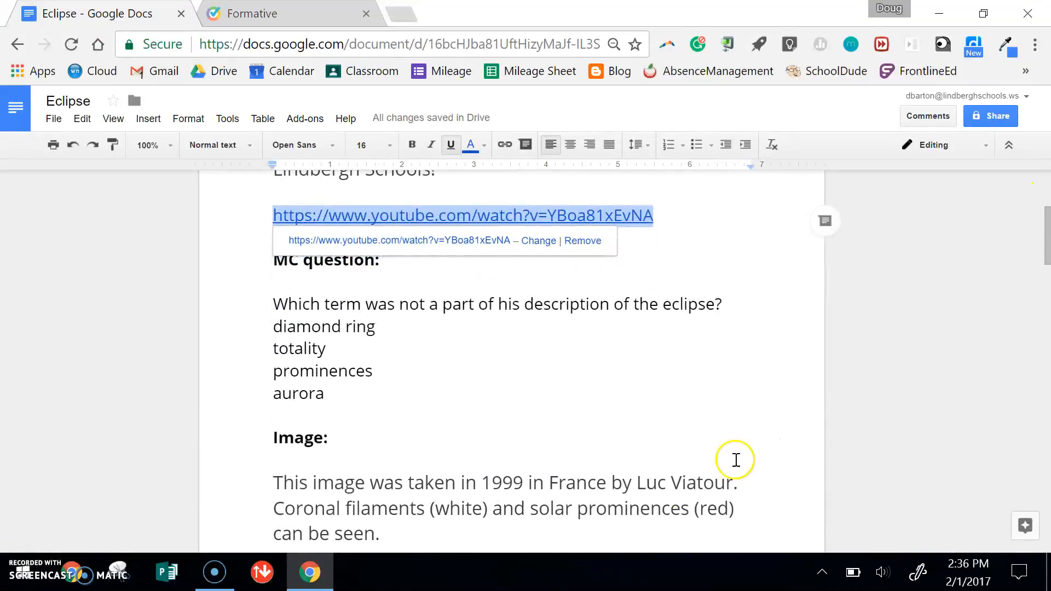
drag(429, 535, 273, 487)
key(ctrl+c)
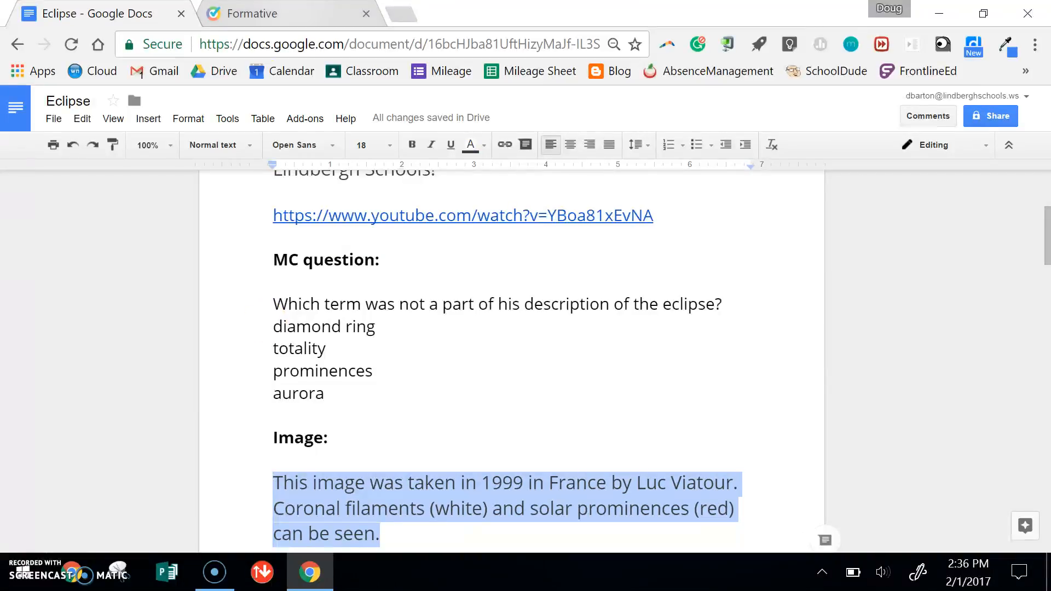
key(ctrl+Tab)
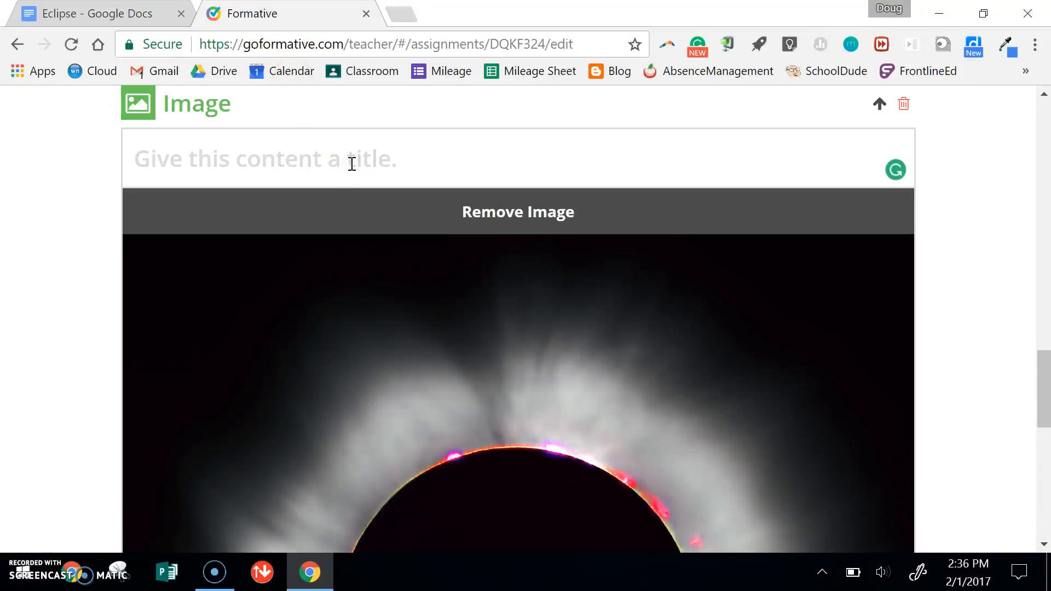
key(ctrl+v)
- Add a short answer question below the eclipse image
drag(1047, 378, 1047, 500)
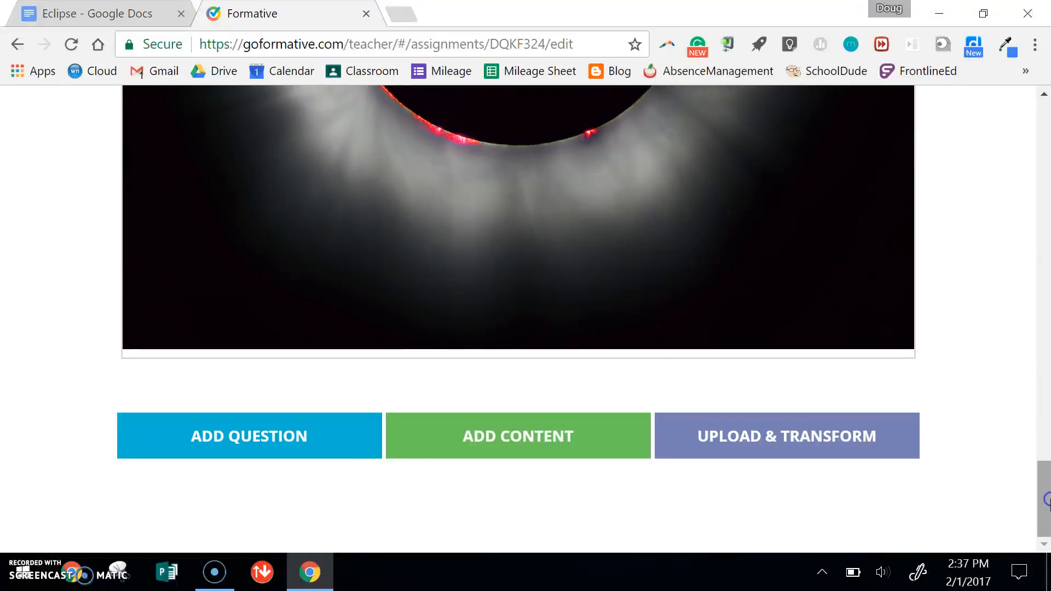
click(330, 438)
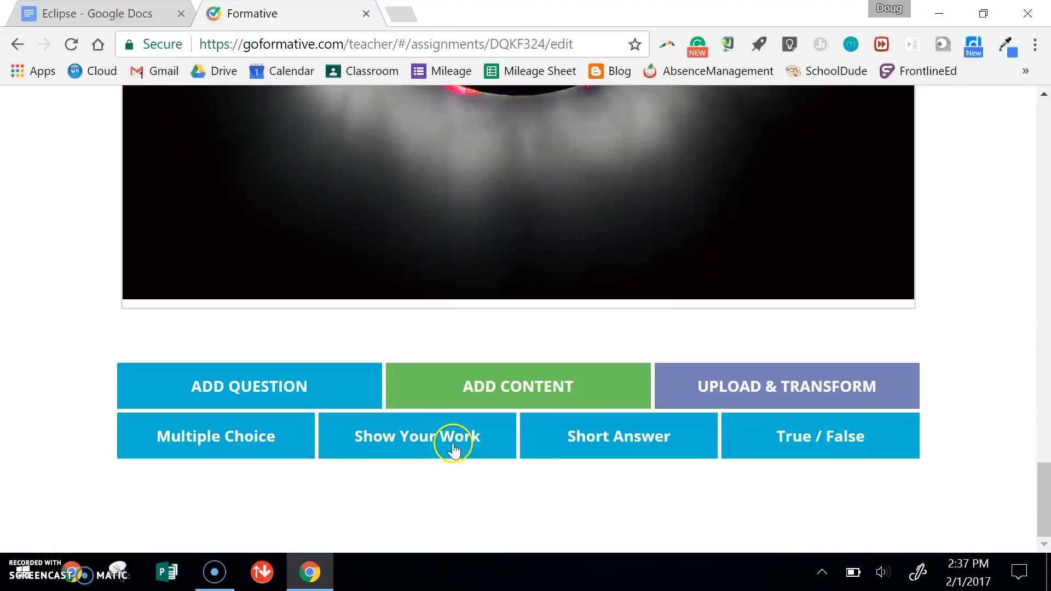
click(606, 436)
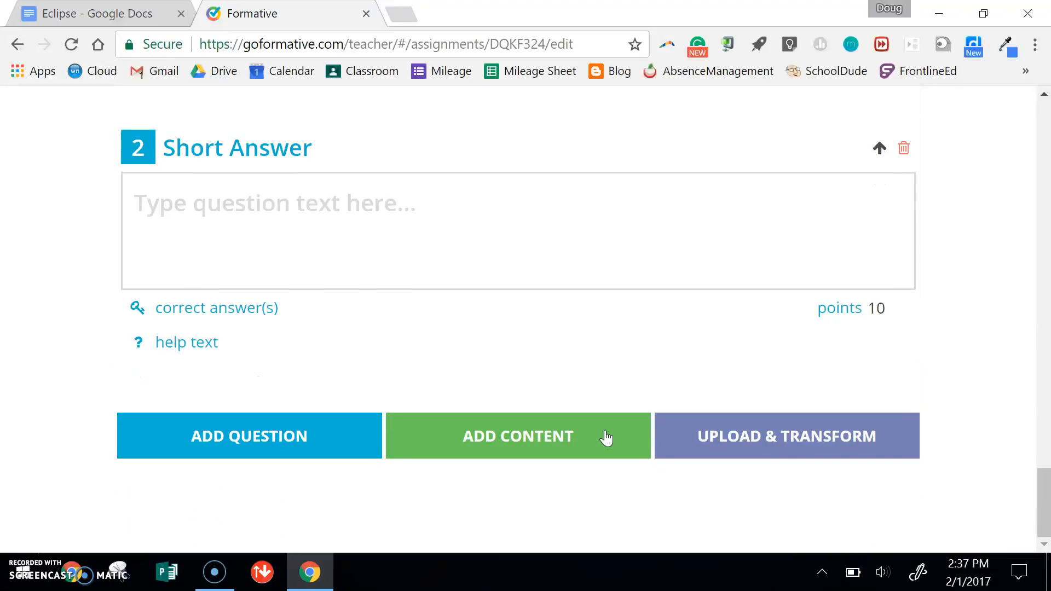
- Copy the research question about scientist-recommended protective eyewear from the Eclipse document into the short answer question's text
click(97, 13)
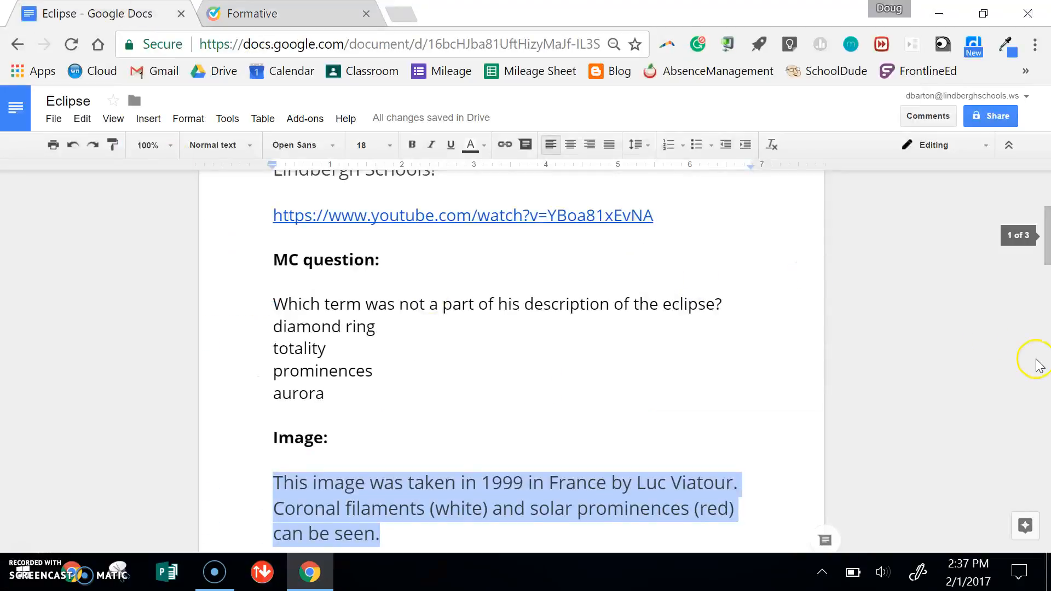
drag(1048, 235, 1049, 331)
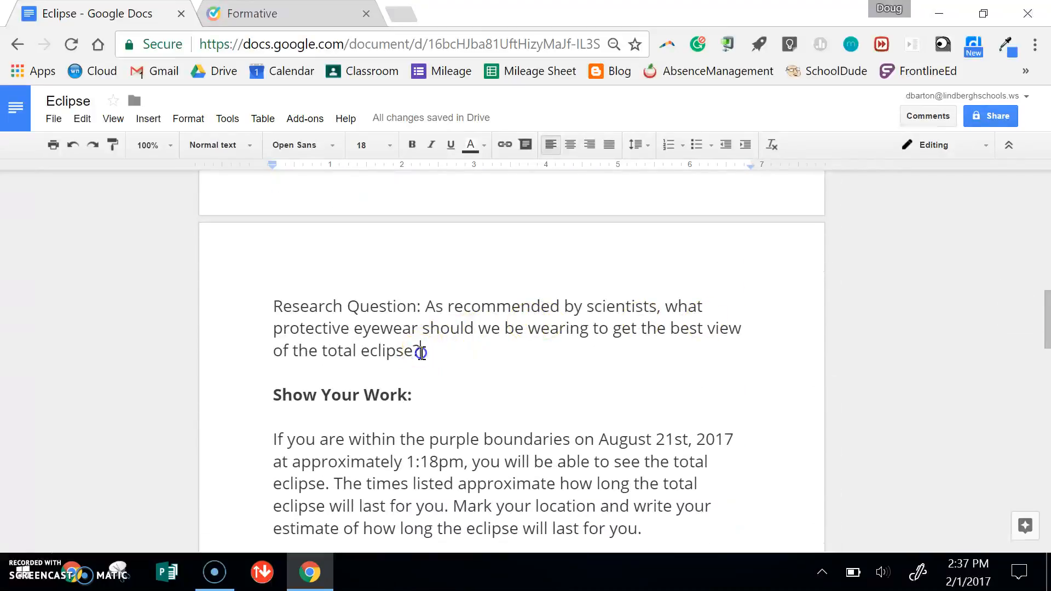
drag(421, 352, 260, 312)
key(ctrl+c)
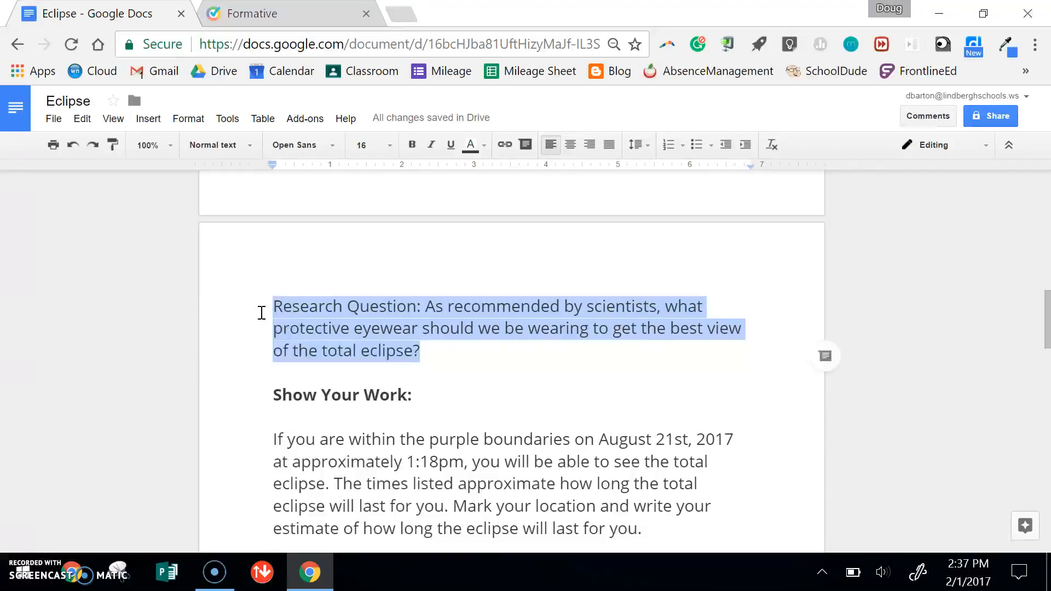
key(ctrl+Tab)
click(326, 215)
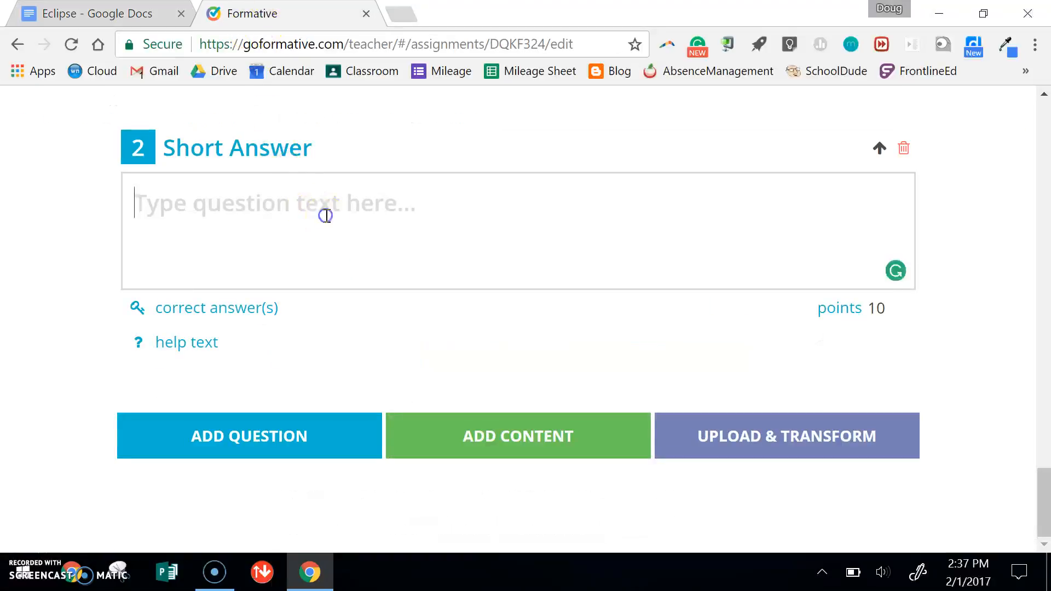
key(ctrl+v)
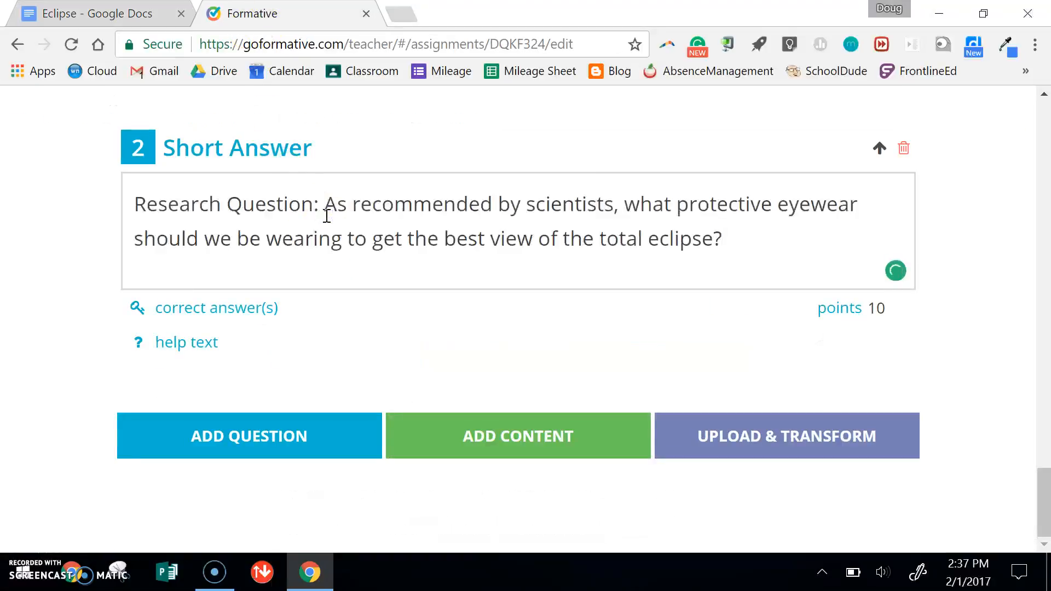
click(520, 318)
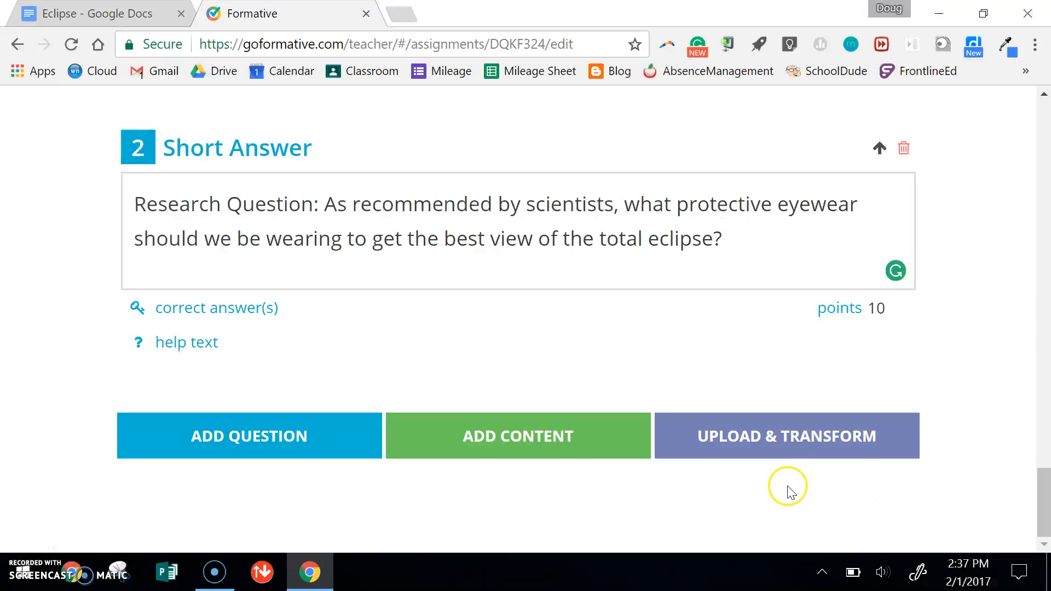
- Add a Show Your Work question and upload the Missouri image from the Desktop as the student canvas background
click(285, 437)
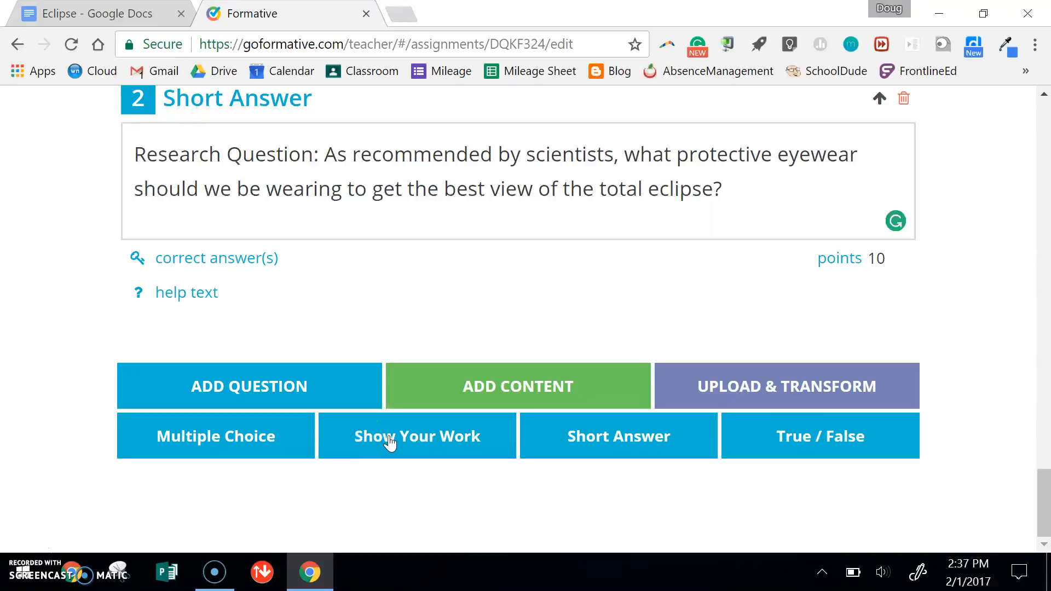
click(410, 448)
click(410, 448)
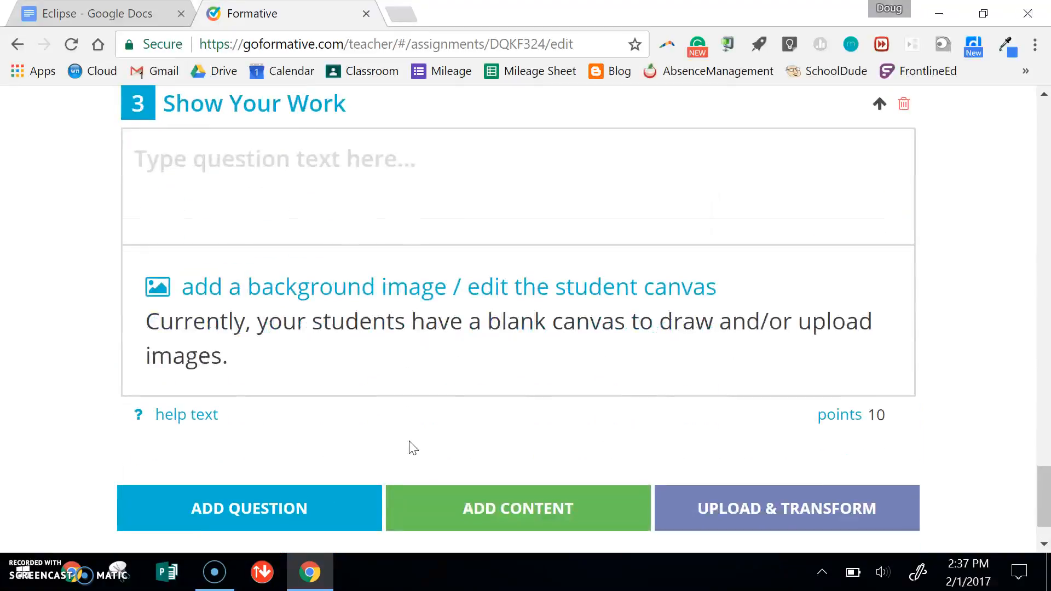
click(484, 296)
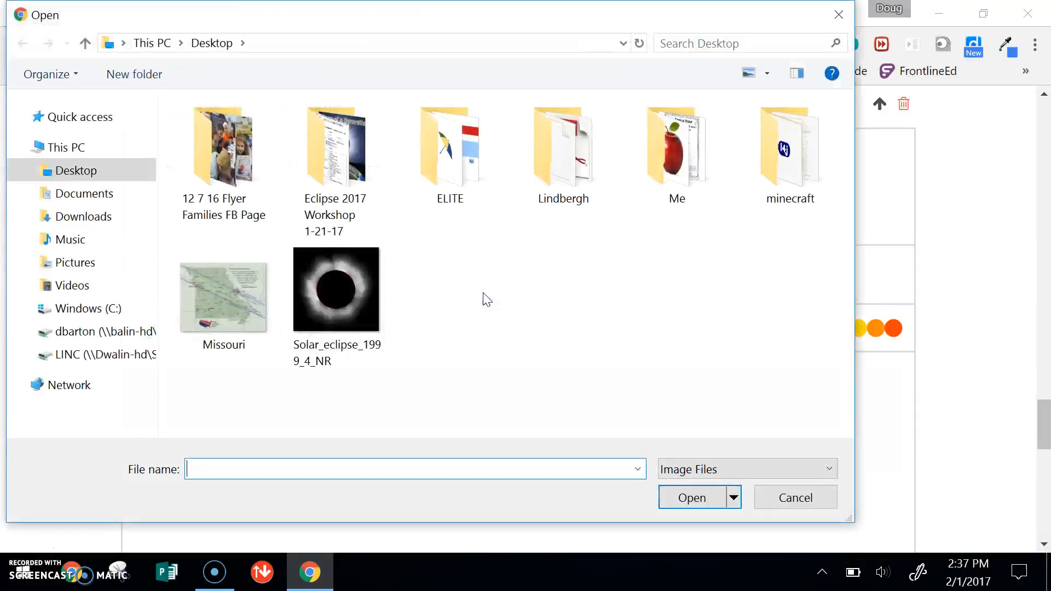
click(248, 303)
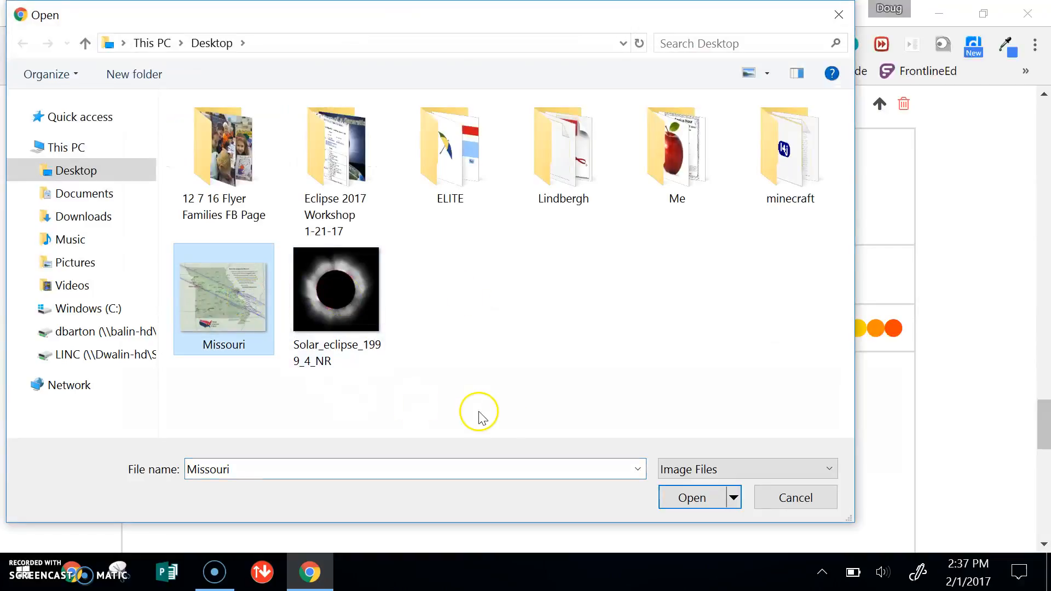
click(685, 496)
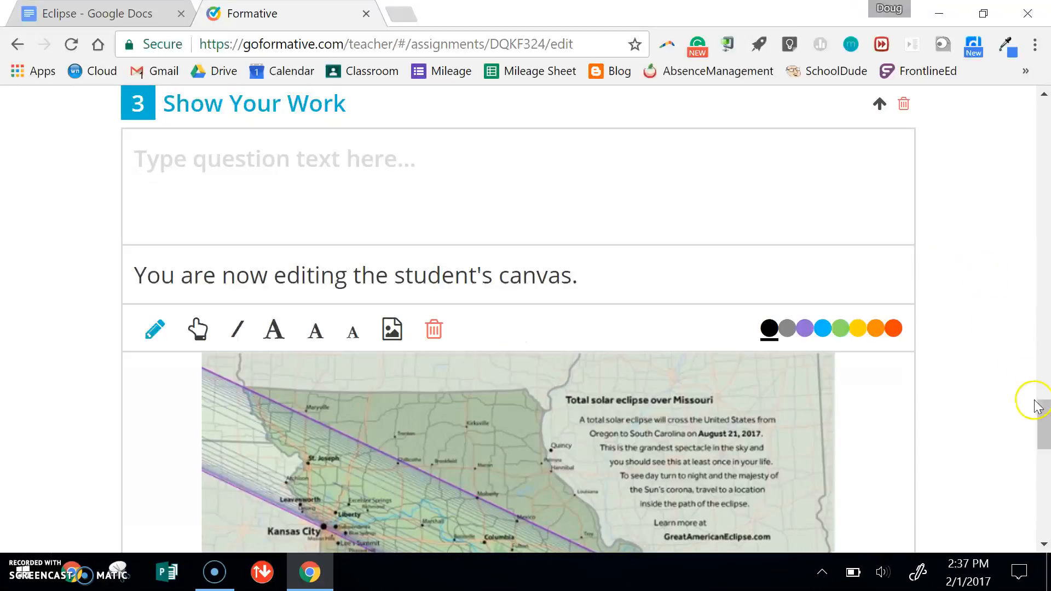
drag(1043, 412, 1045, 446)
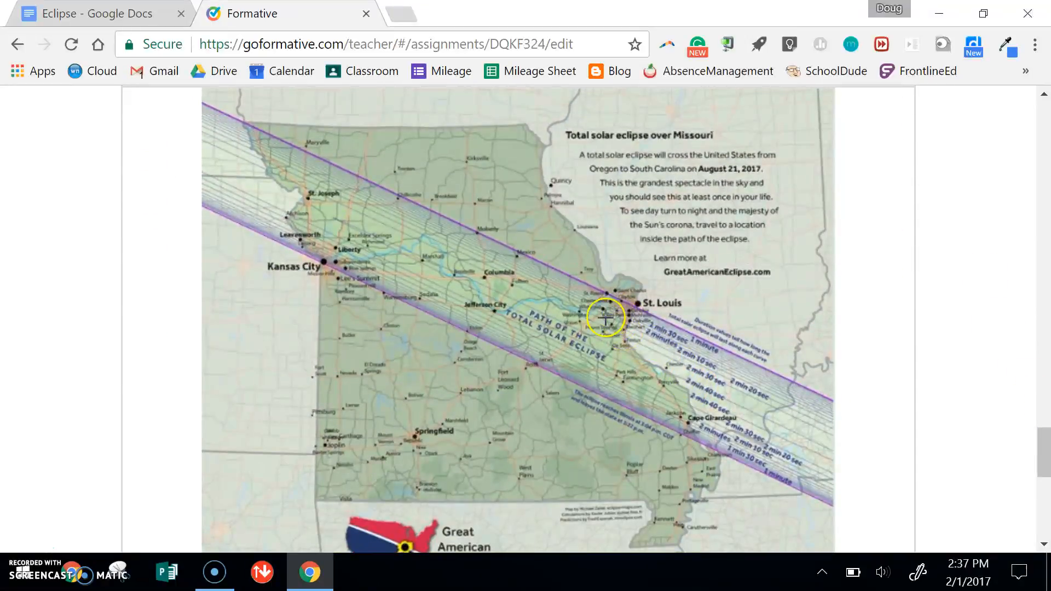
- Copy the Show Your Work paragraph beginning "If you are within the purple boundaries" from the Eclipse document into that question's text
drag(1042, 453, 1046, 411)
click(104, 13)
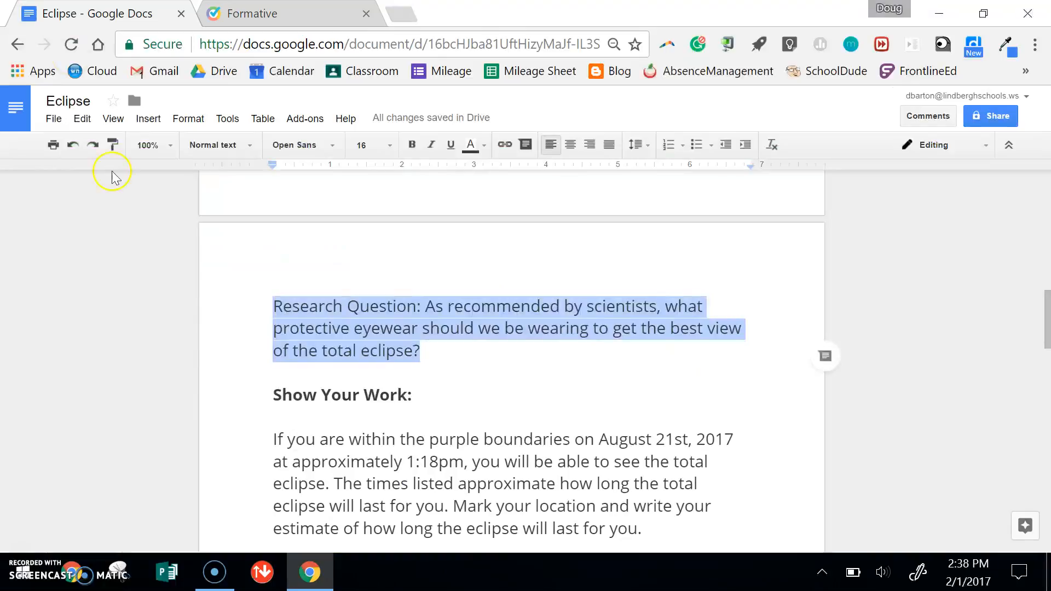
drag(655, 522, 345, 419)
key(ctrl+c)
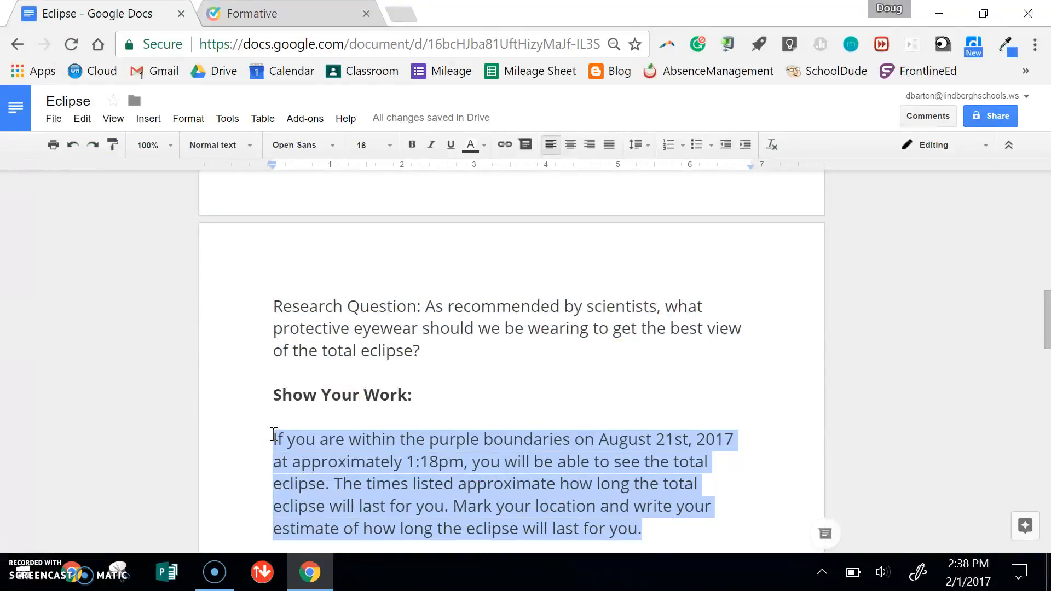
click(274, 14)
click(317, 322)
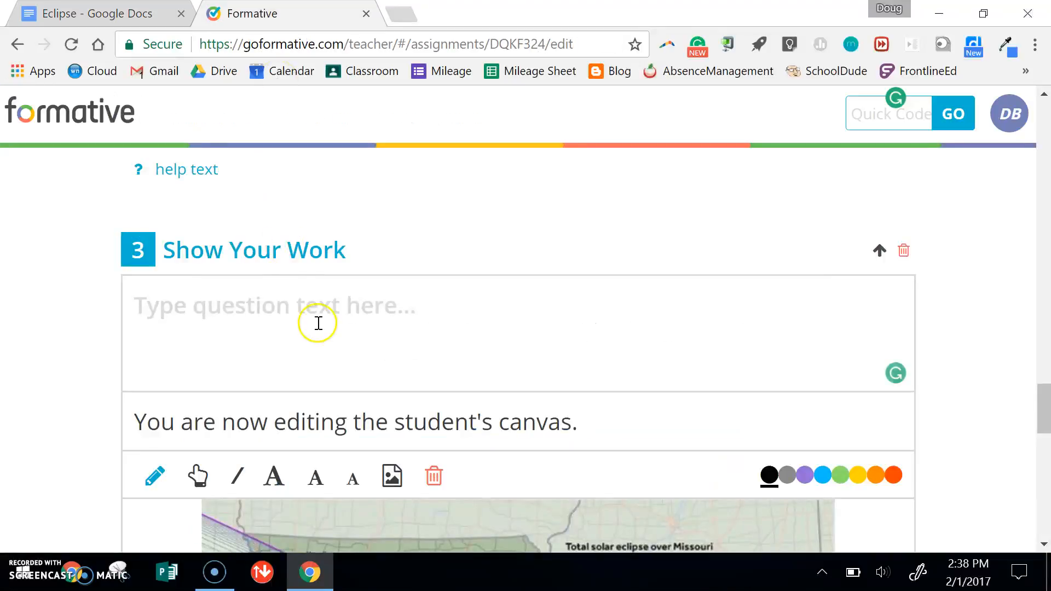
key(ctrl+v)
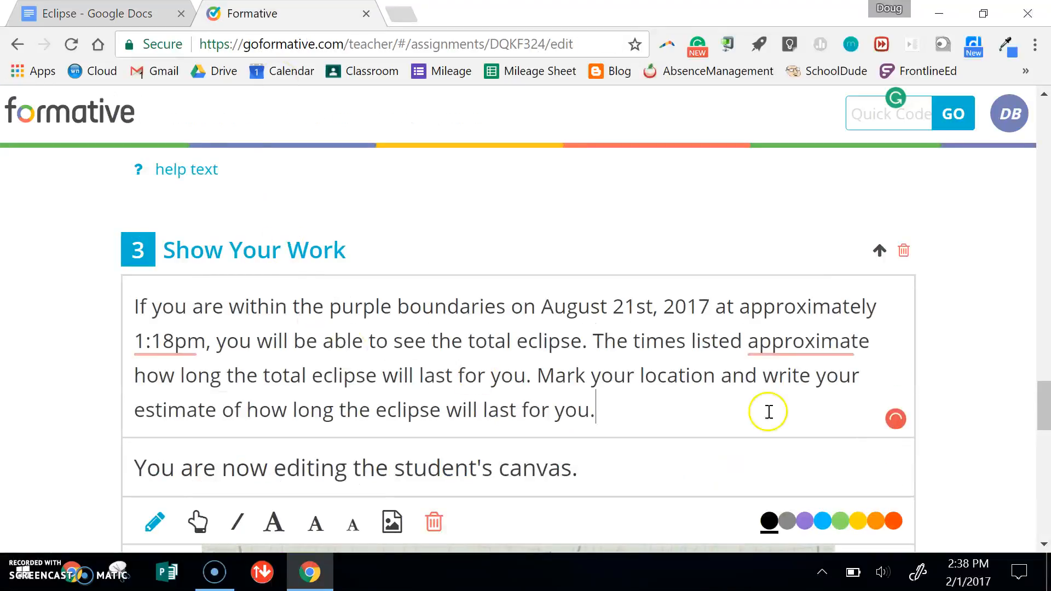
- Add a text block below the Show Your Work question and title it "Fun facts about the eclipse"
drag(1037, 412, 1048, 509)
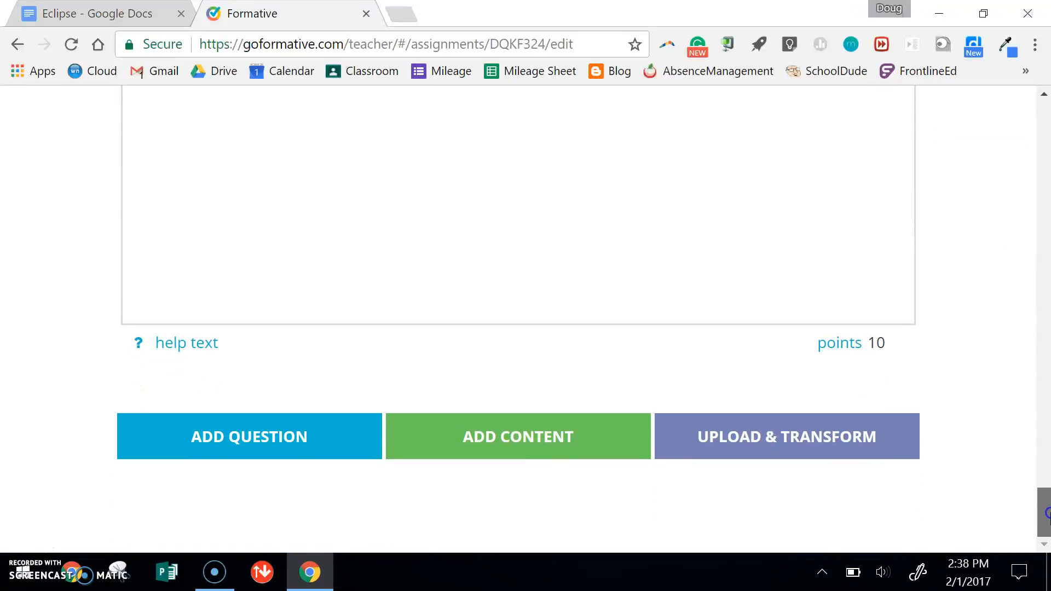
click(569, 419)
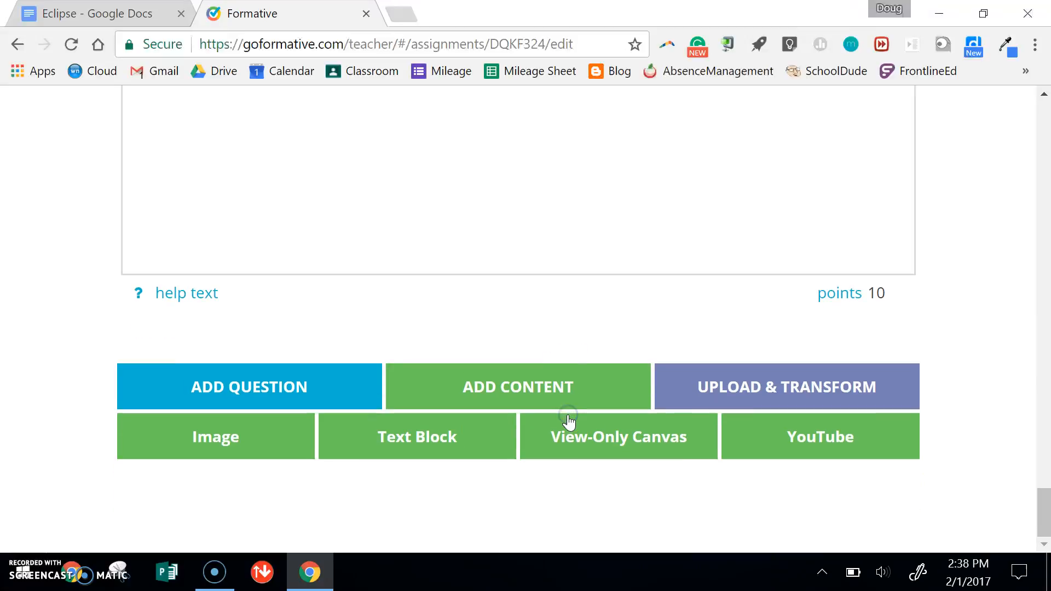
click(407, 436)
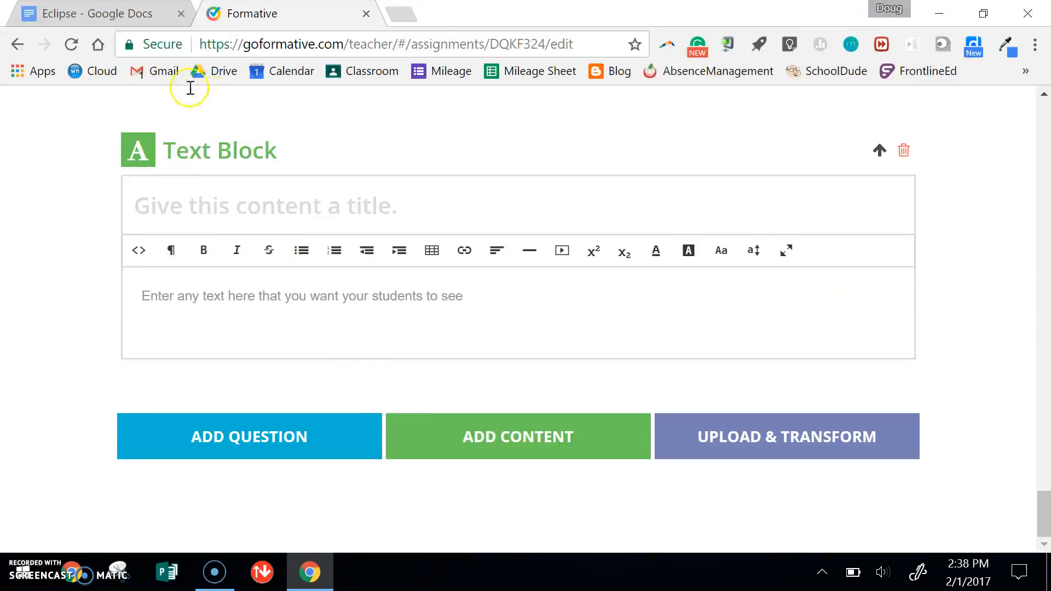
click(296, 212)
text(Fun facts about t)
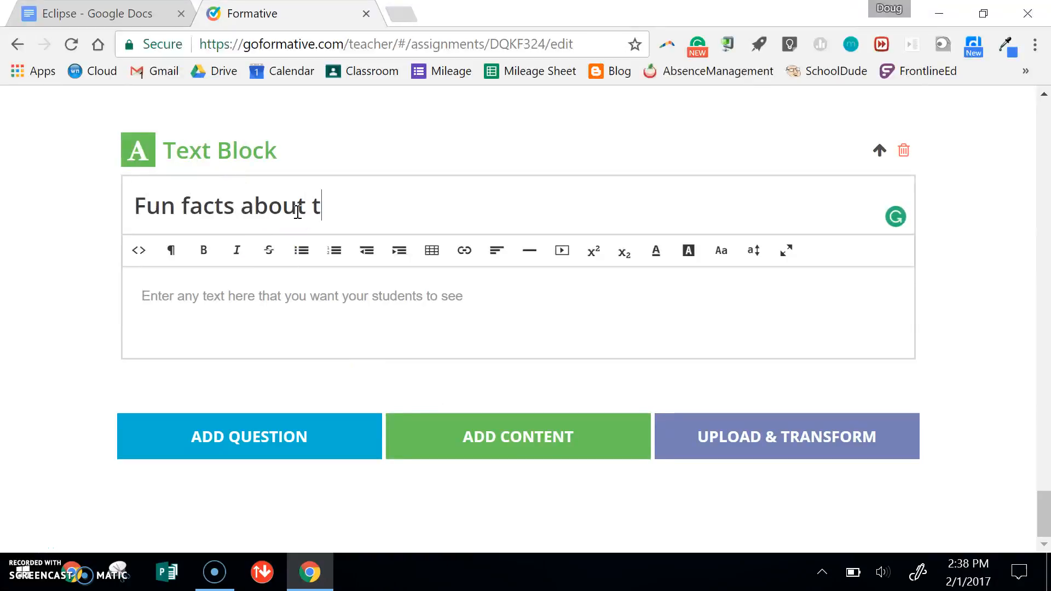
text(he eclipse:)
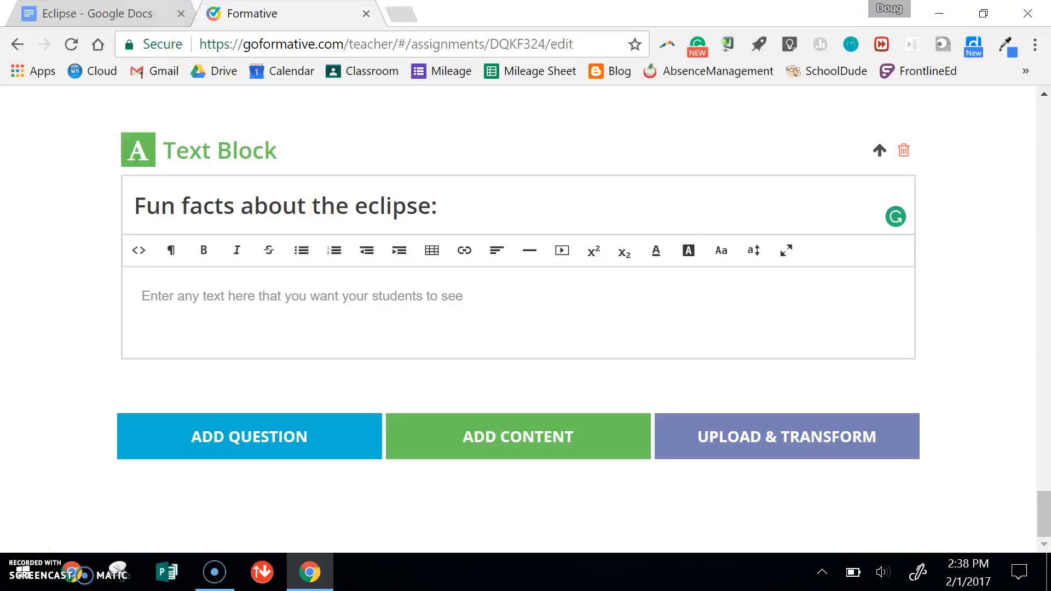
- Copy the bulleted list of eclipse facts, from "The partial eclipse" to the final bullet, from the Eclipse document into the text block's body
click(110, 13)
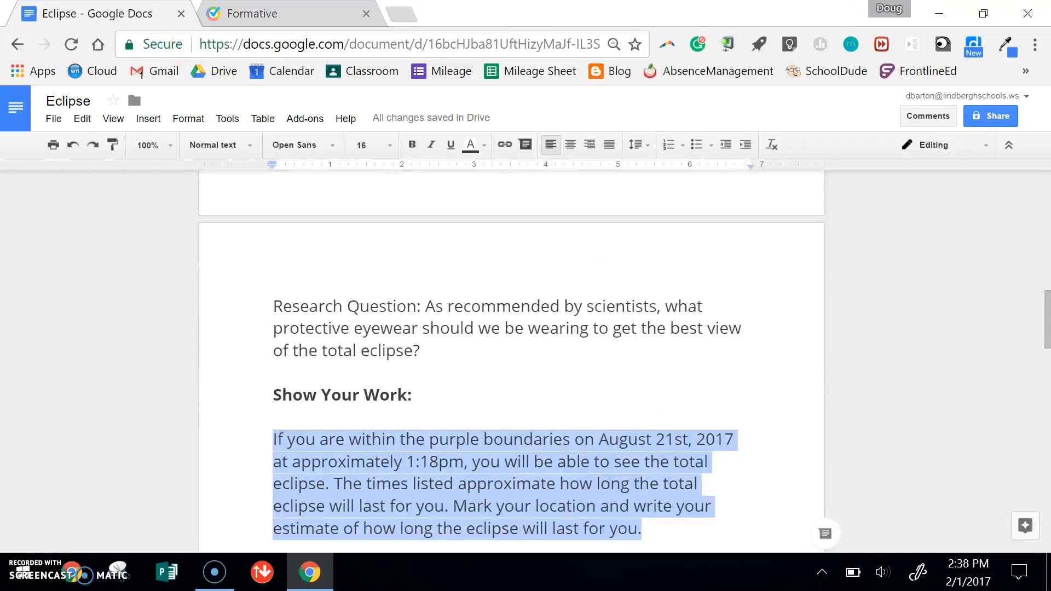
drag(1047, 321, 1047, 373)
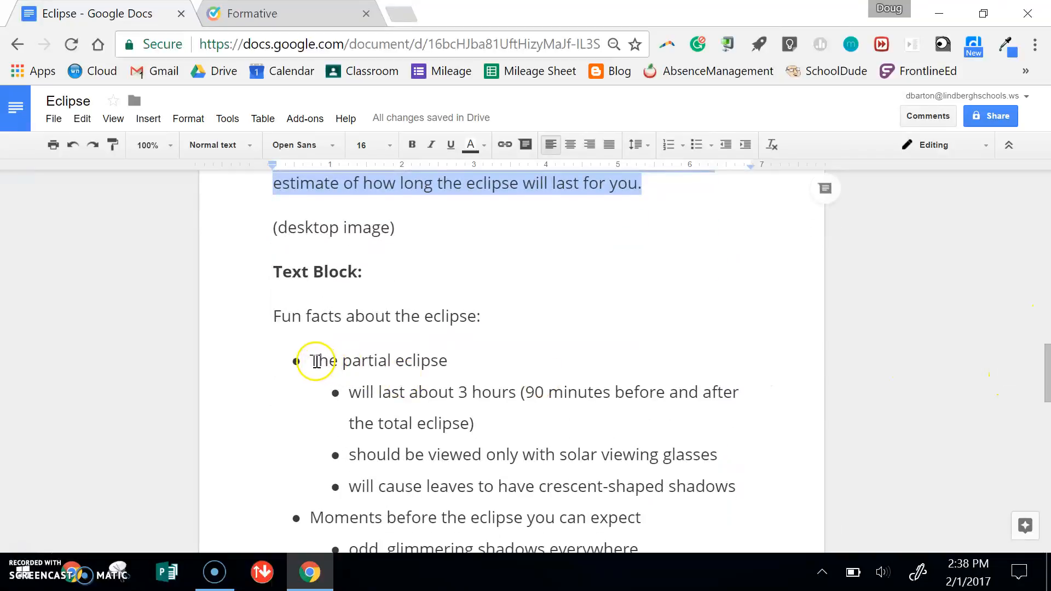
drag(310, 360, 562, 432)
key(ctrl+c)
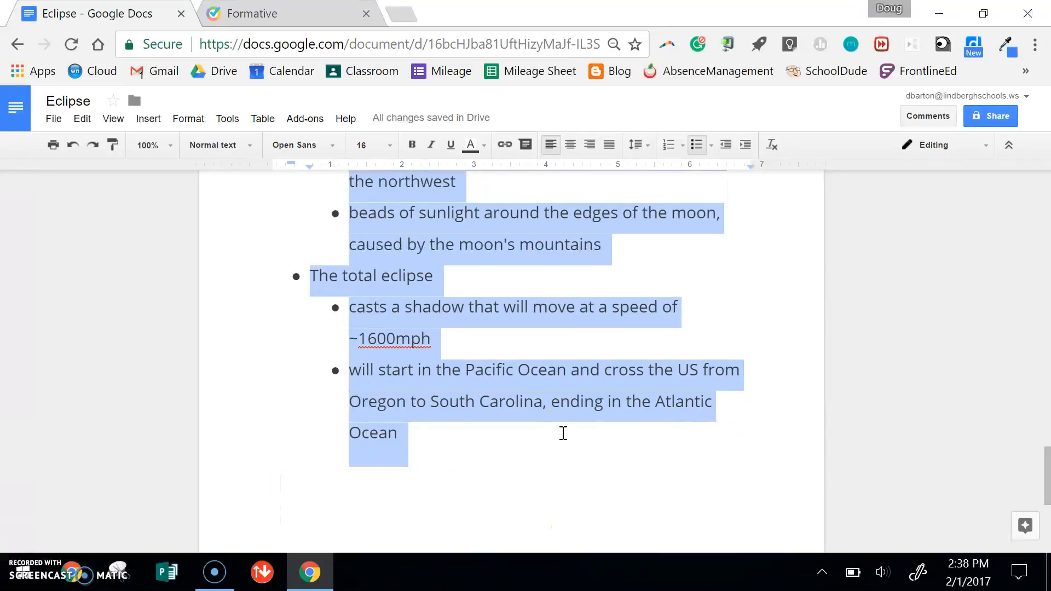
click(252, 13)
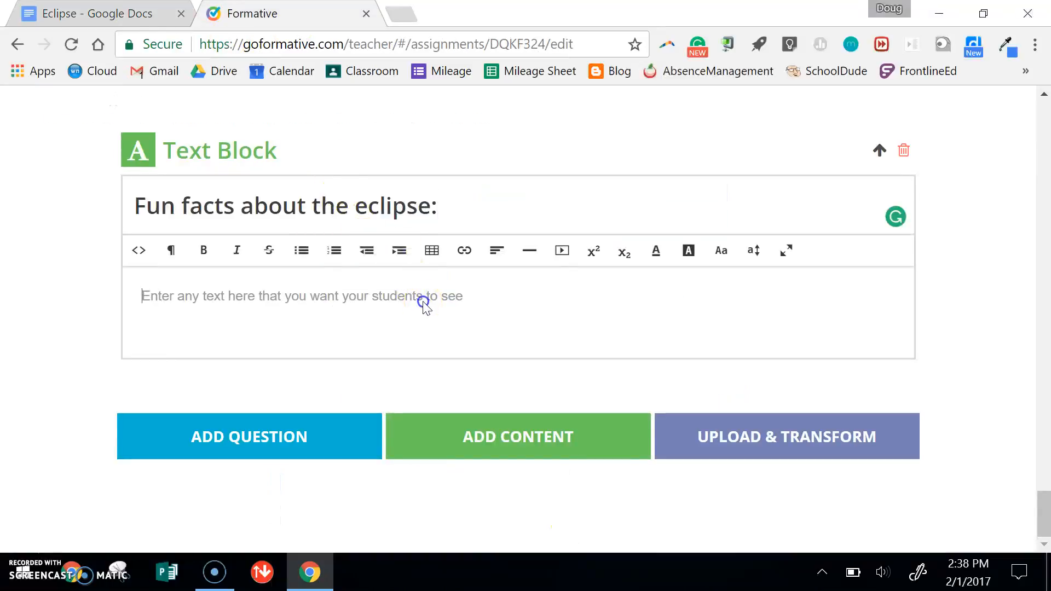
key(ctrl+v)
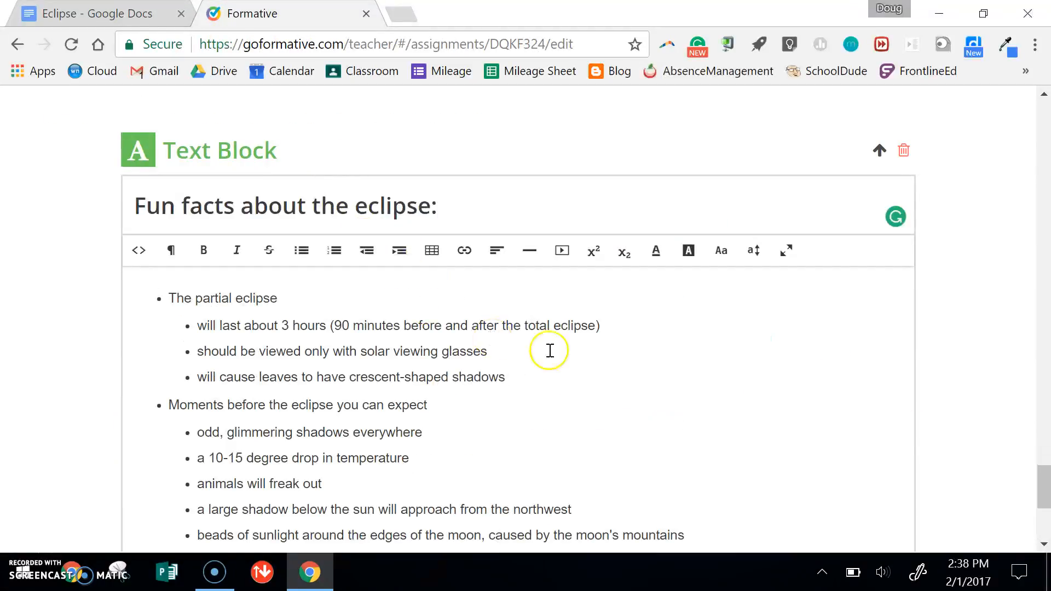
- Preview the assignment as a student and mark a spot just west of St. Louis on the Missouri map in red-orange
drag(1043, 485, 1035, 123)
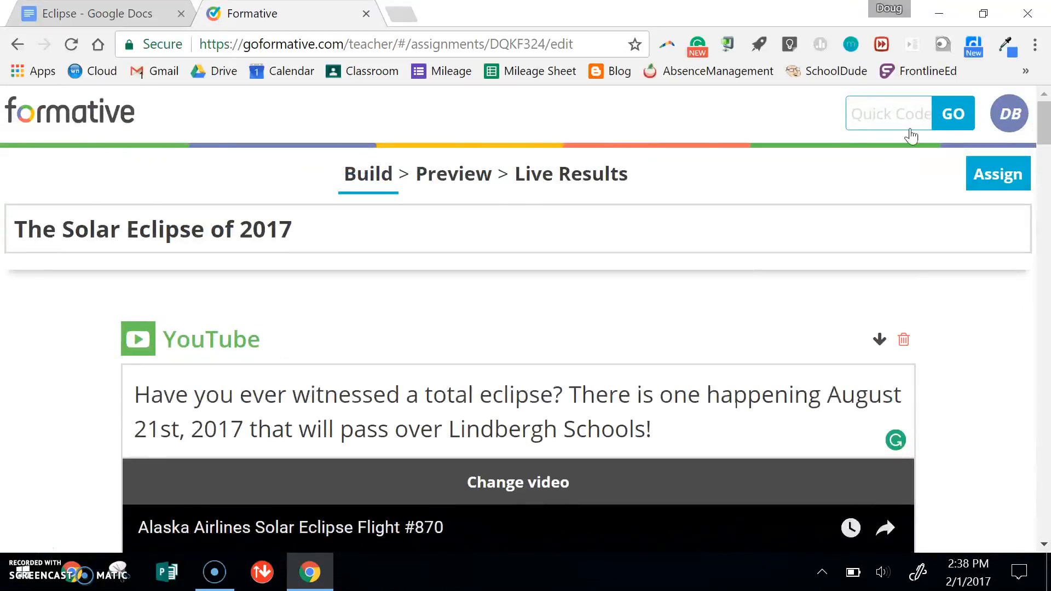
click(459, 181)
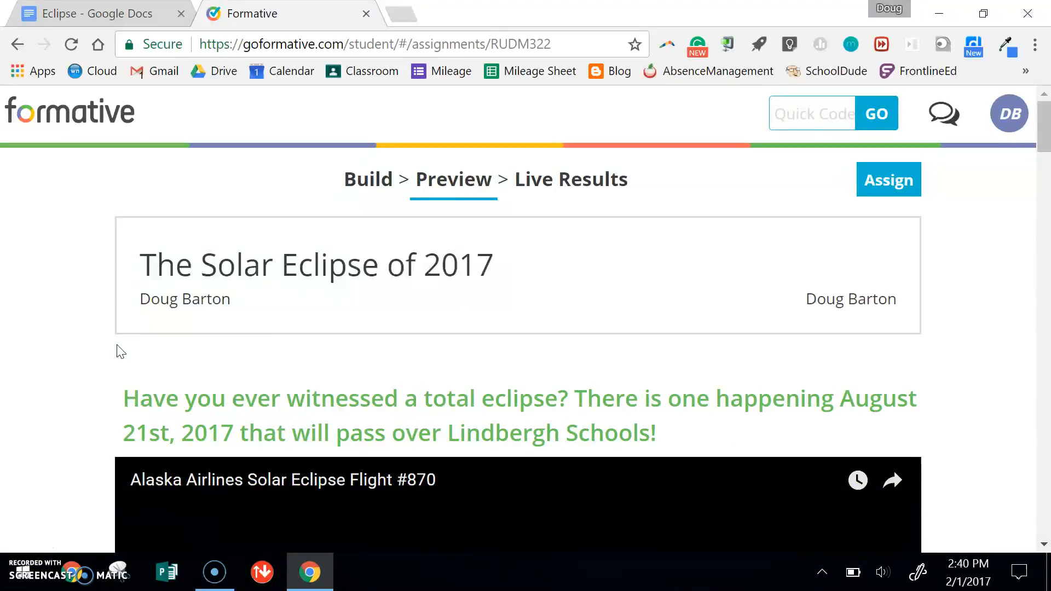
drag(1045, 131, 1047, 357)
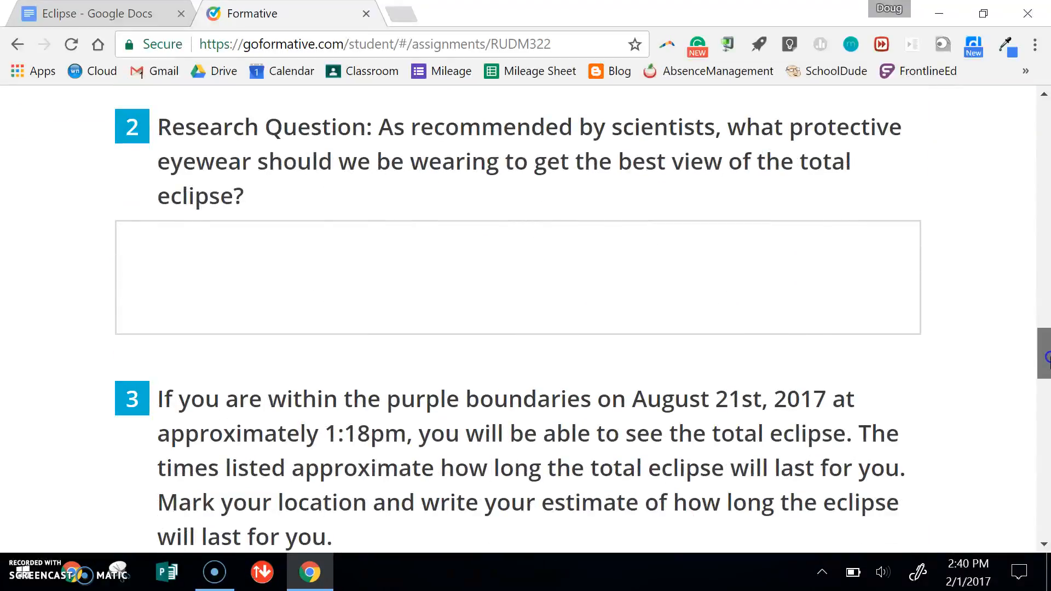
mouse_move(1049, 359)
mouse_down()
mouse_move(1049, 413)
mouse_move(1049, 403)
mouse_up()
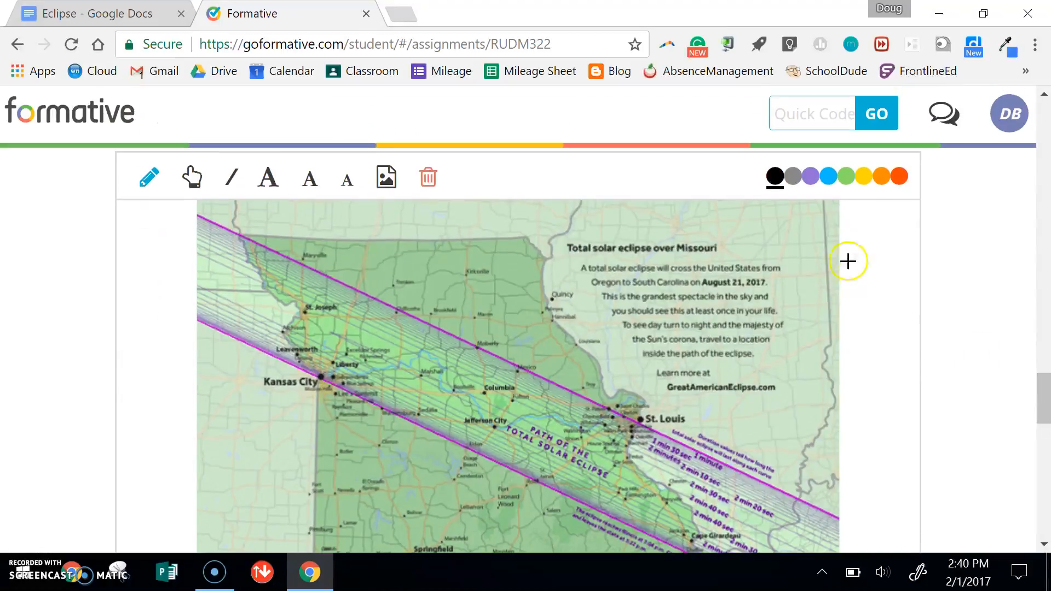
click(900, 177)
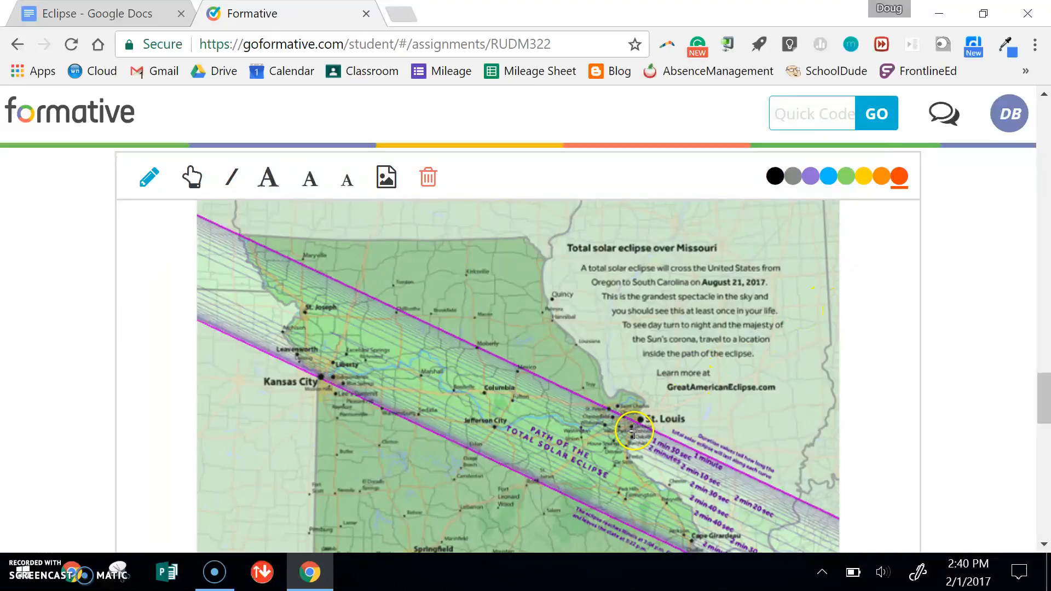
click(614, 424)
right_click(614, 423)
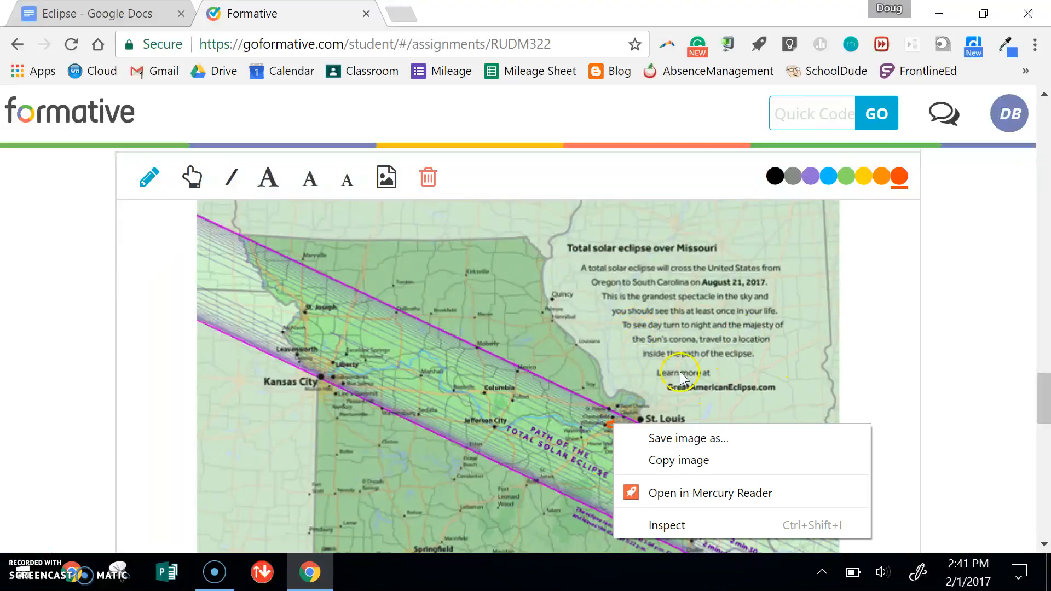
- Add the large text label "~2 min." beside St. Louis on the Missouri map as the eclipse duration estimate
click(269, 181)
click(705, 412)
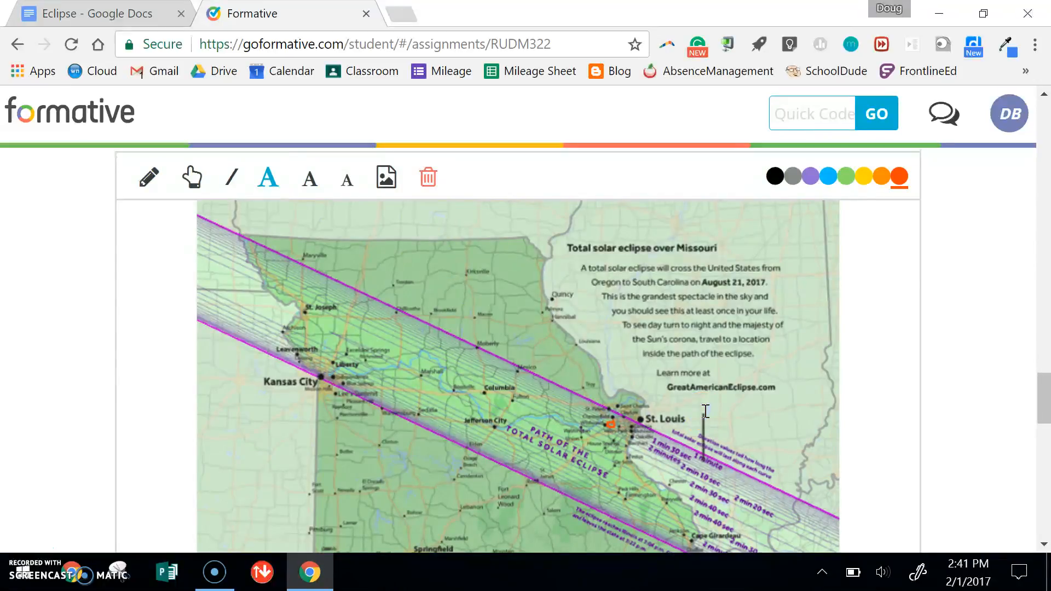
text(~2 min.)
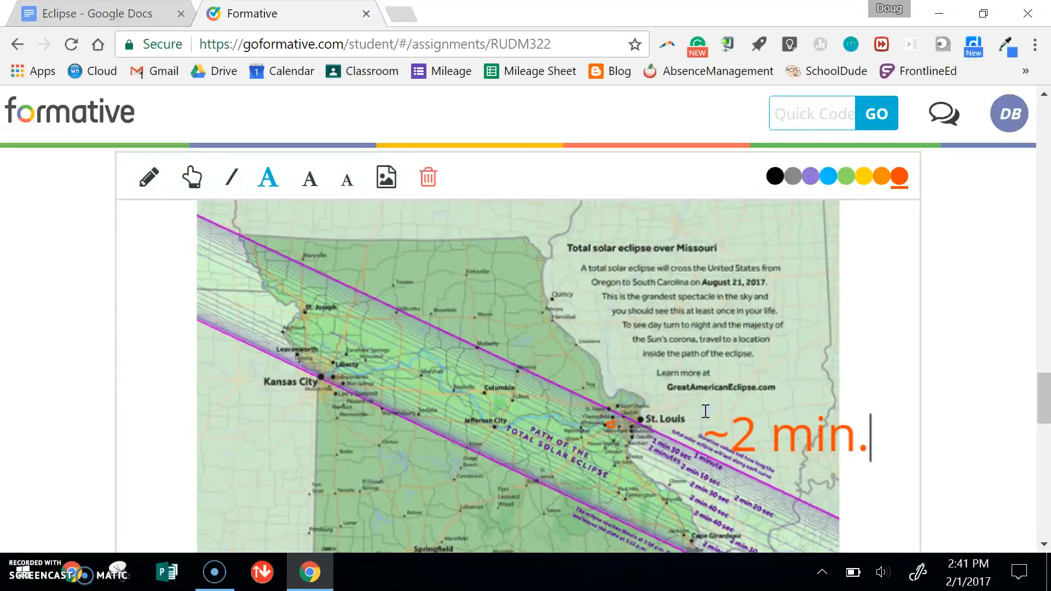
- Submit the previewed assignment from the end of the page, below the fun facts
scroll(1044, 422, down, 5)
drag(1045, 422, 1047, 502)
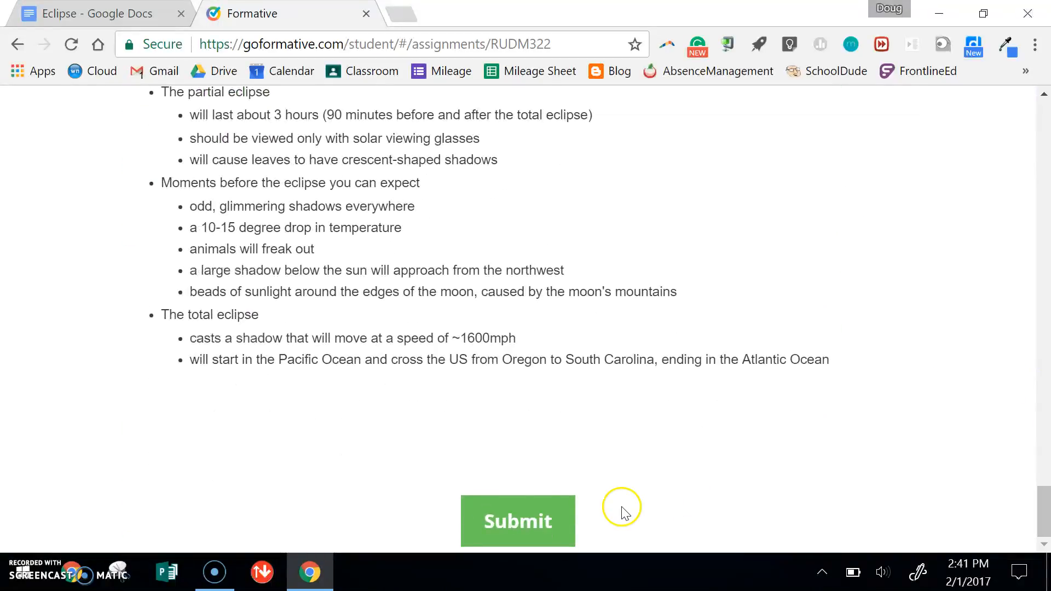
click(533, 520)
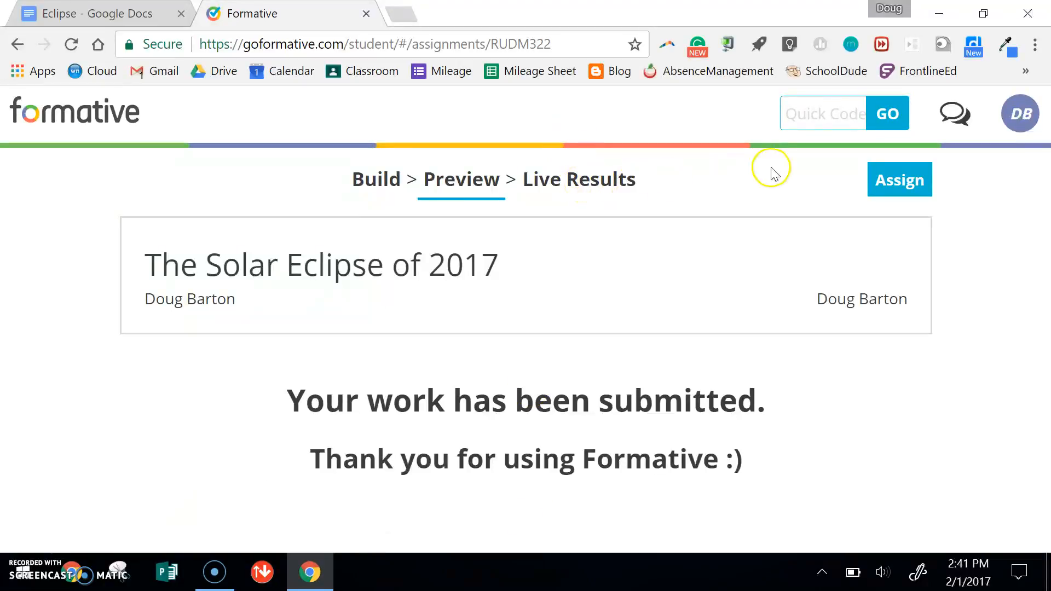
- Open the assignment's assign options and review the Quick Code, link, Classroom and embed access choices
click(906, 184)
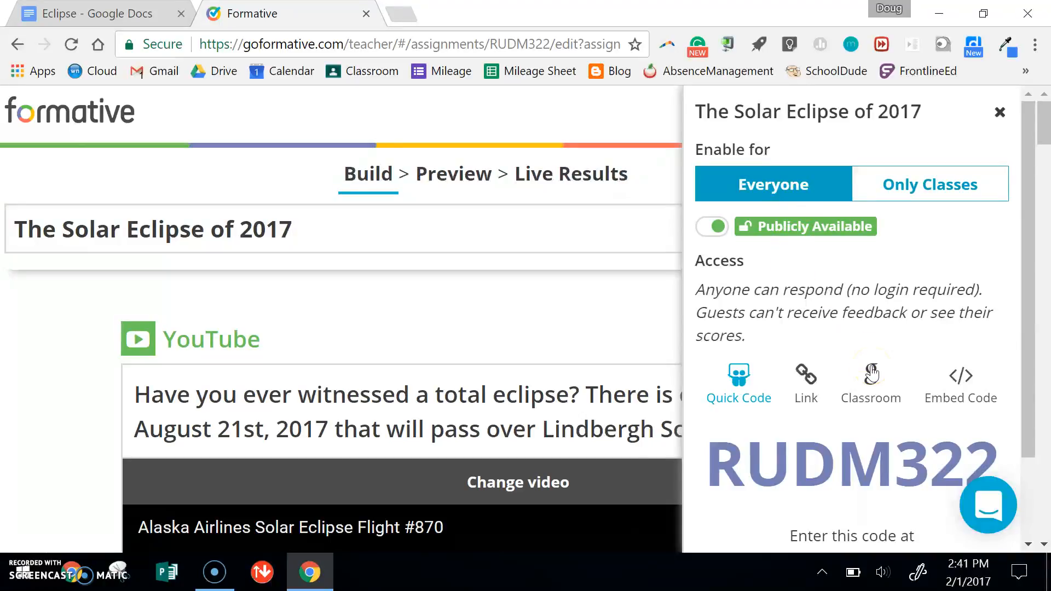
drag(1027, 288, 1032, 389)
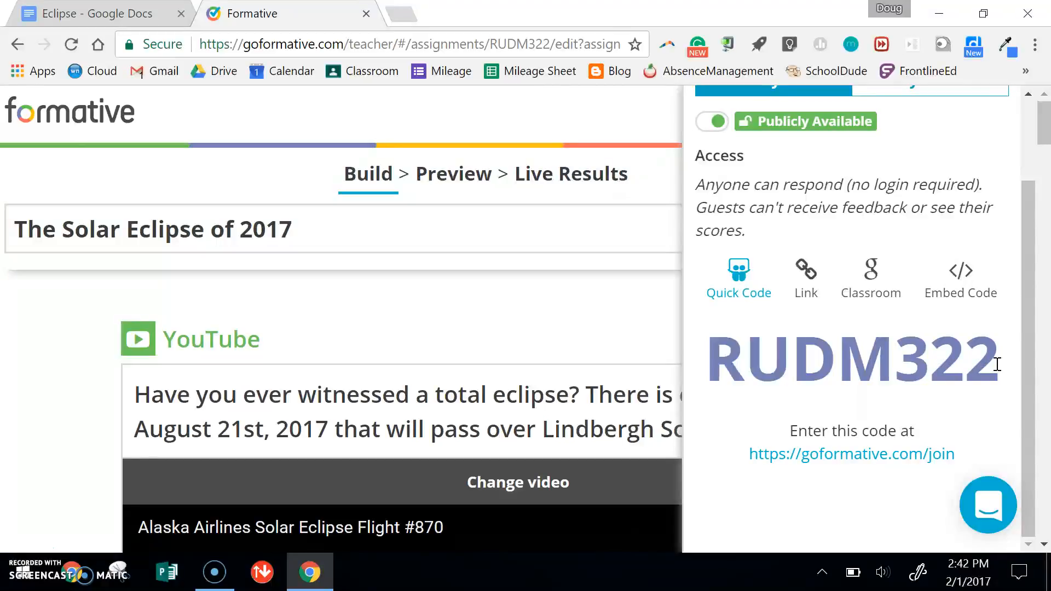
drag(1023, 352, 1020, 239)
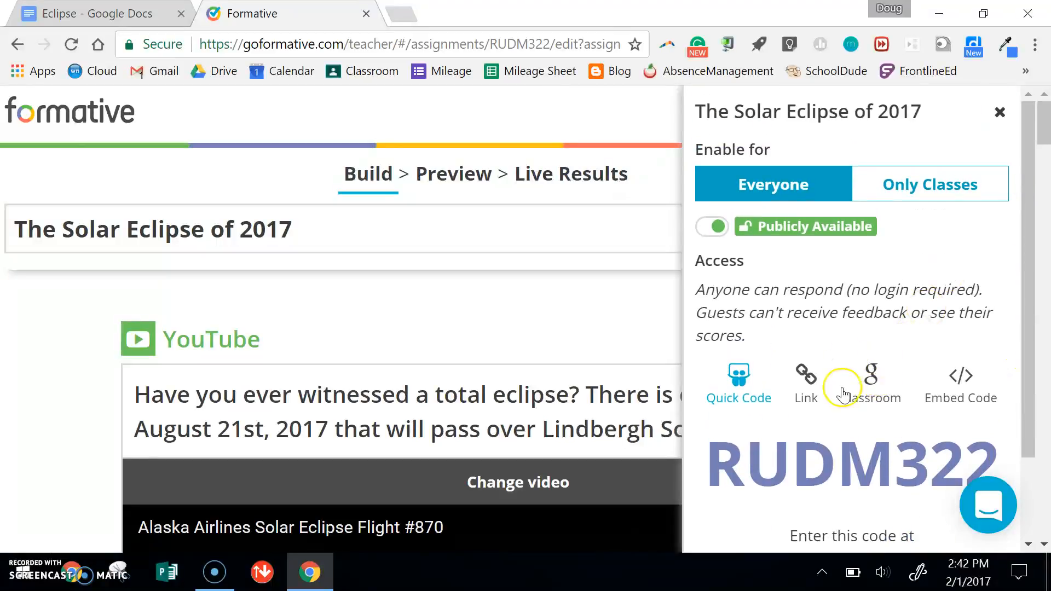